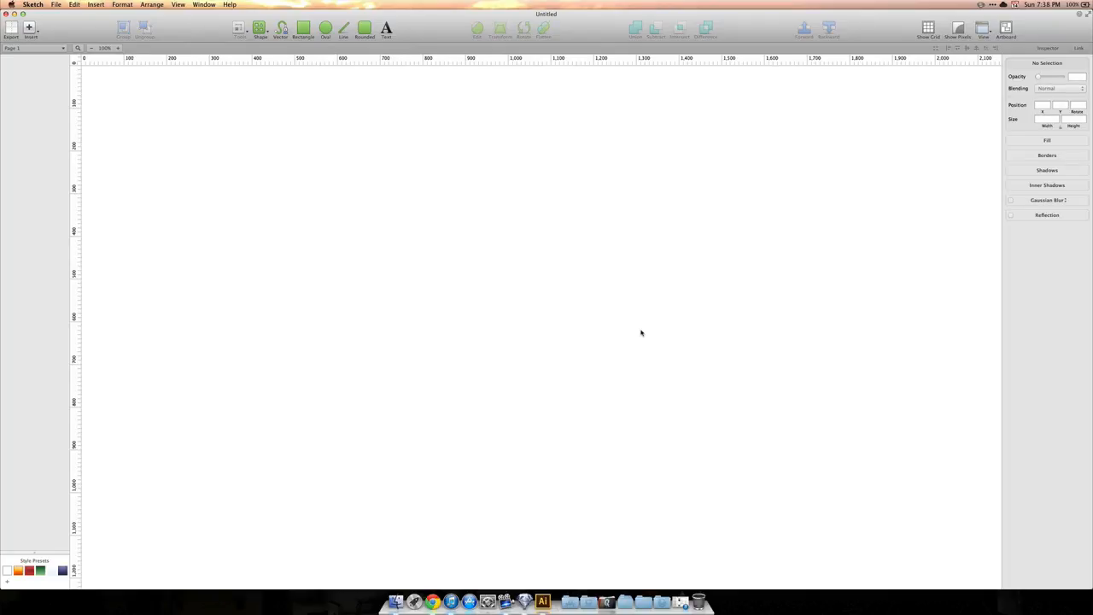
Switch to Illustrator and examine the waffle artwork in Waffles.ai, up close and as a whole.
key("super+Tab")
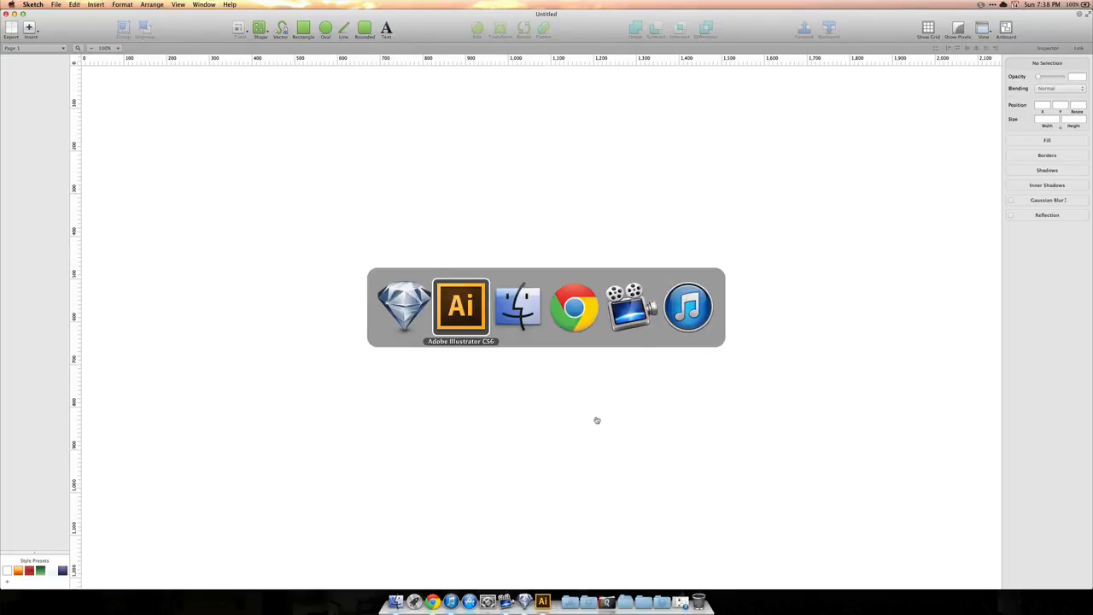
scroll(561, 336, "left", 3)
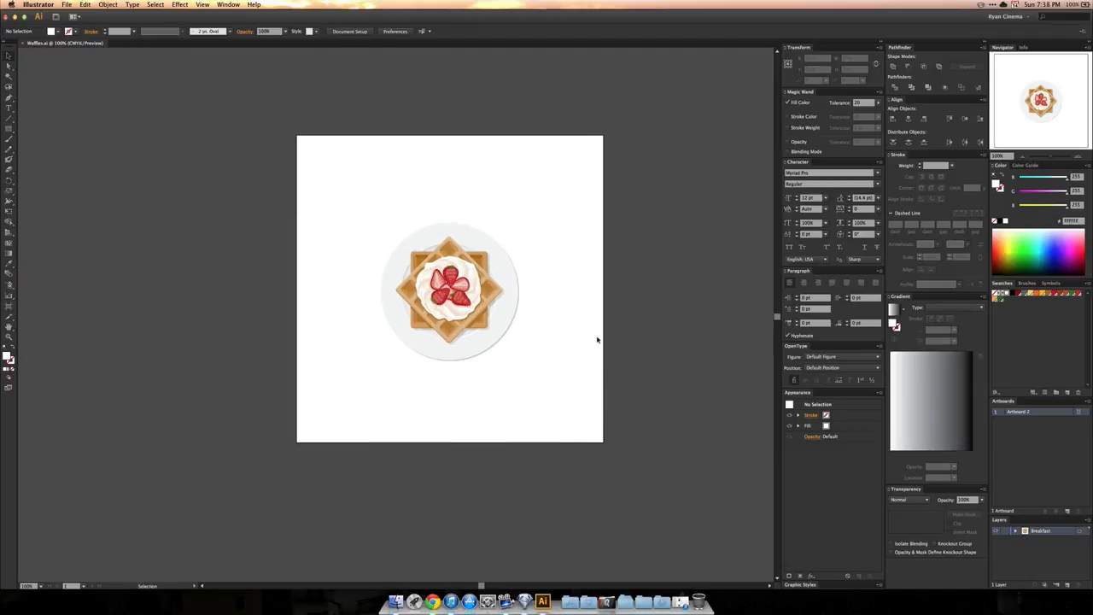
key("super+equal")
key("super+equal")
key("super+equal")
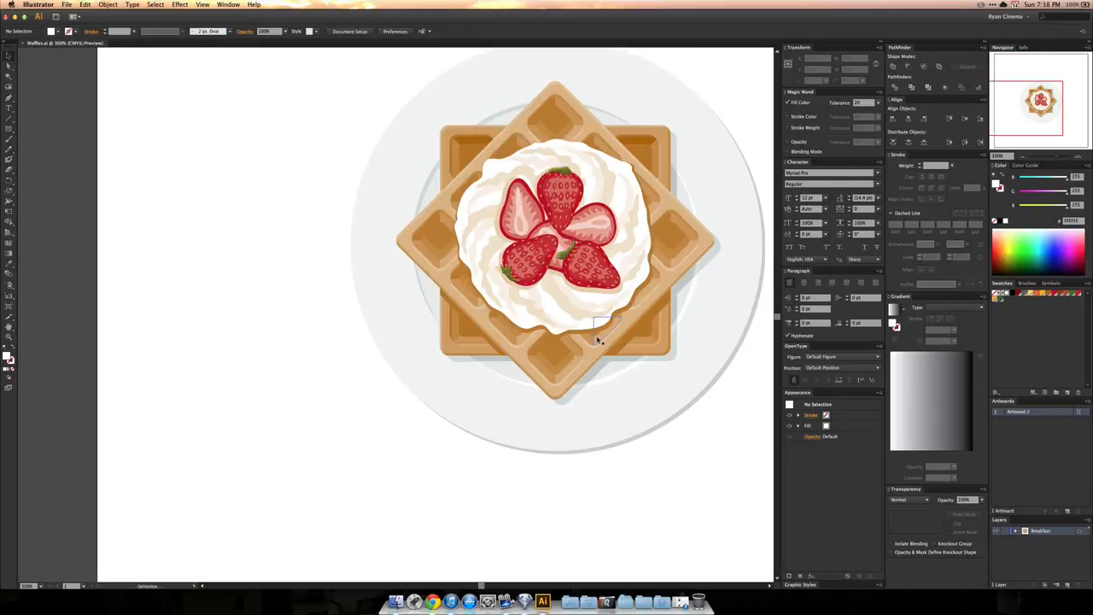
scroll(598, 340, "right", 5)
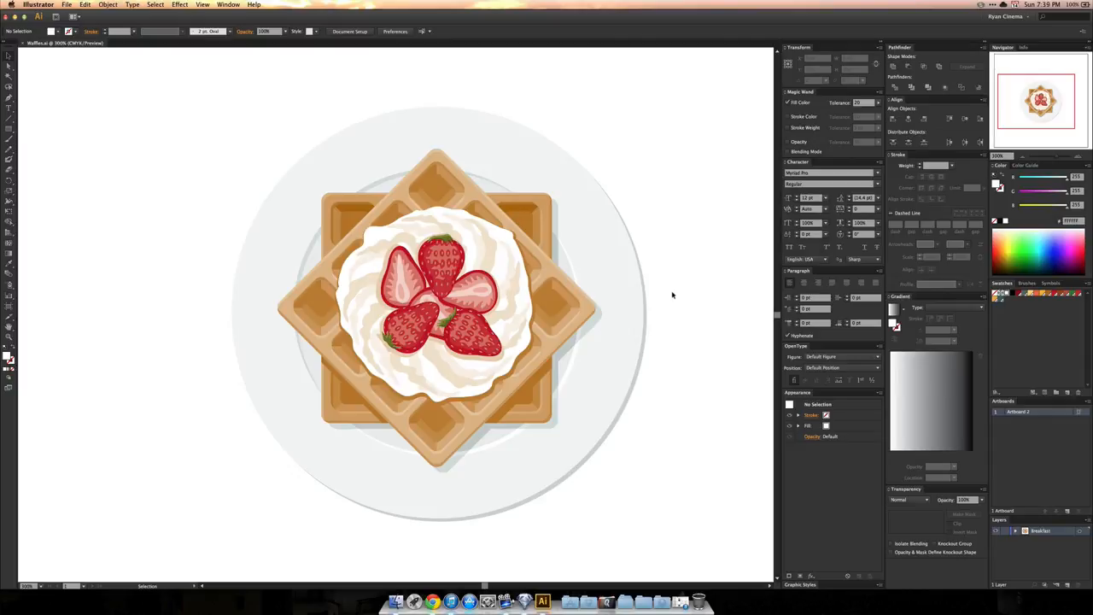
key("super+minus")
key("super+minus")
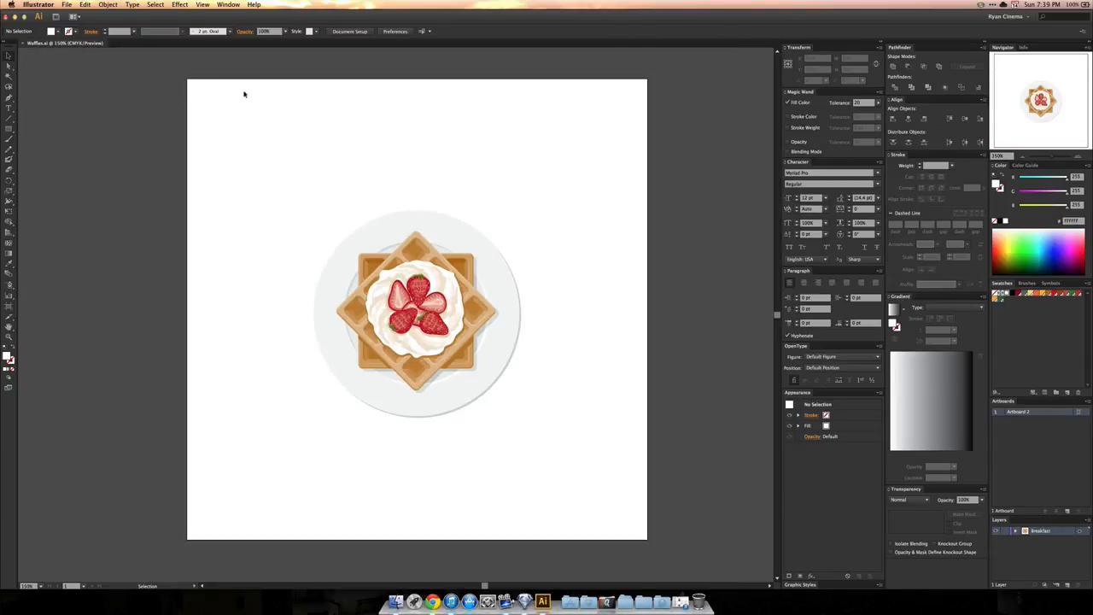
Inspect the paths of the grouped waffle artwork in outline view and return to preview.
left_click(434, 267)
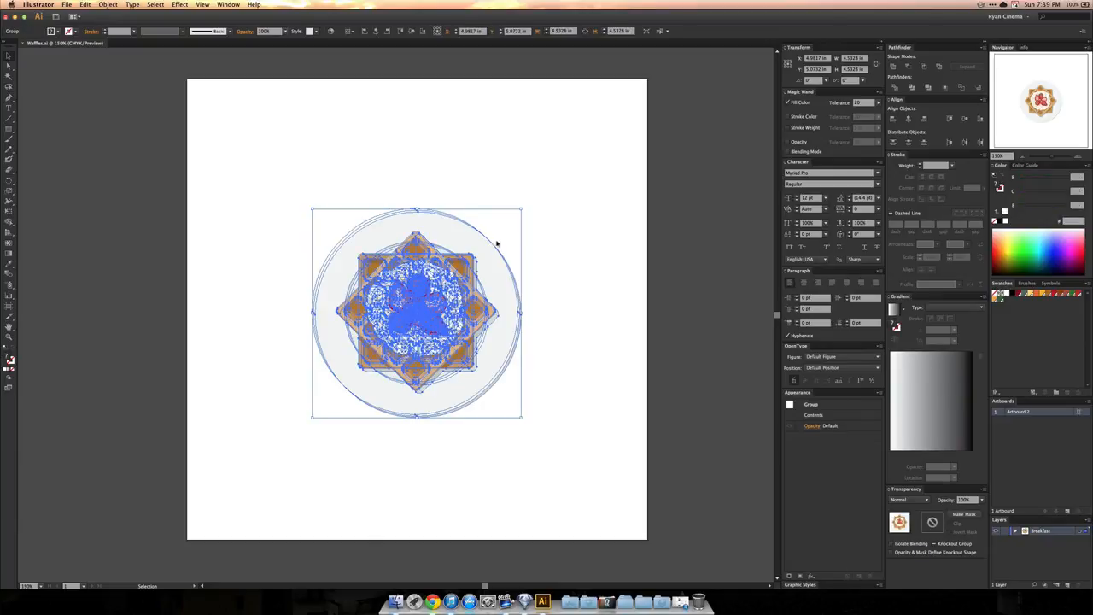
key("super+y")
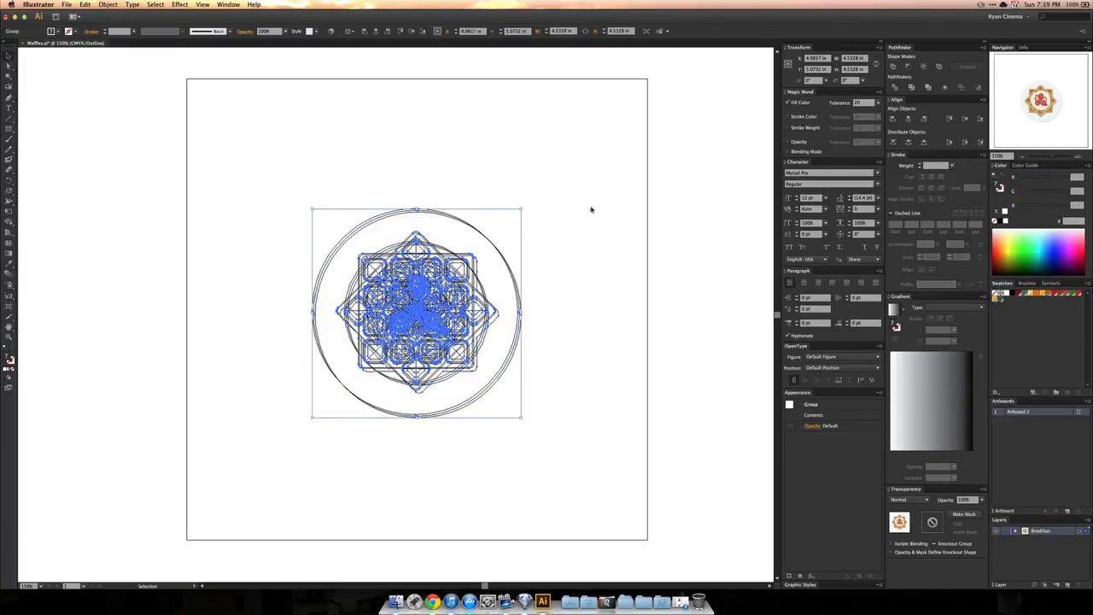
left_click(588, 213)
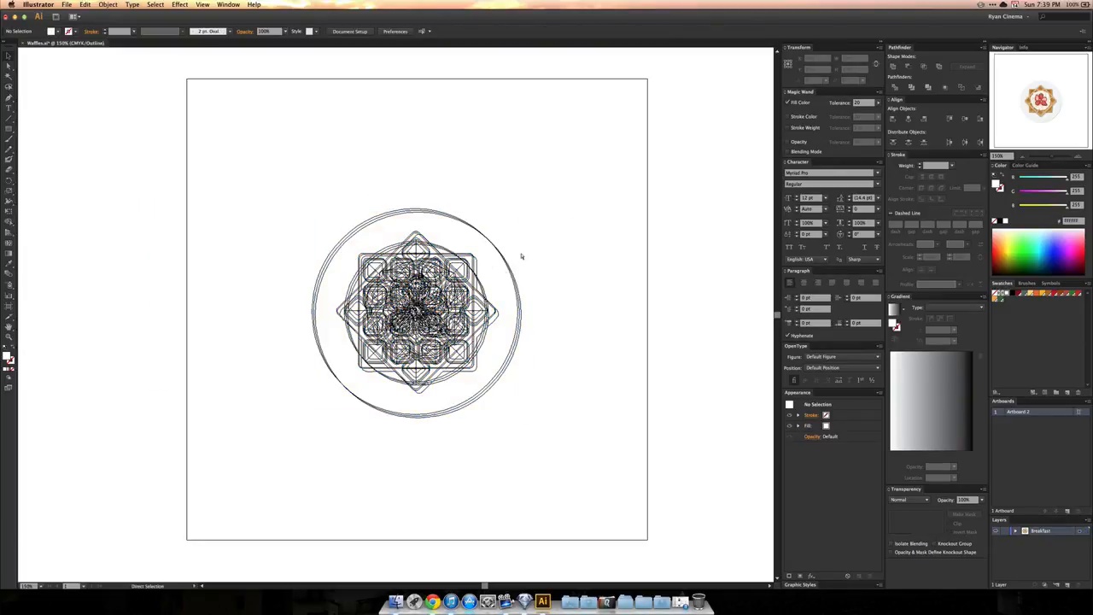
key("super+y")
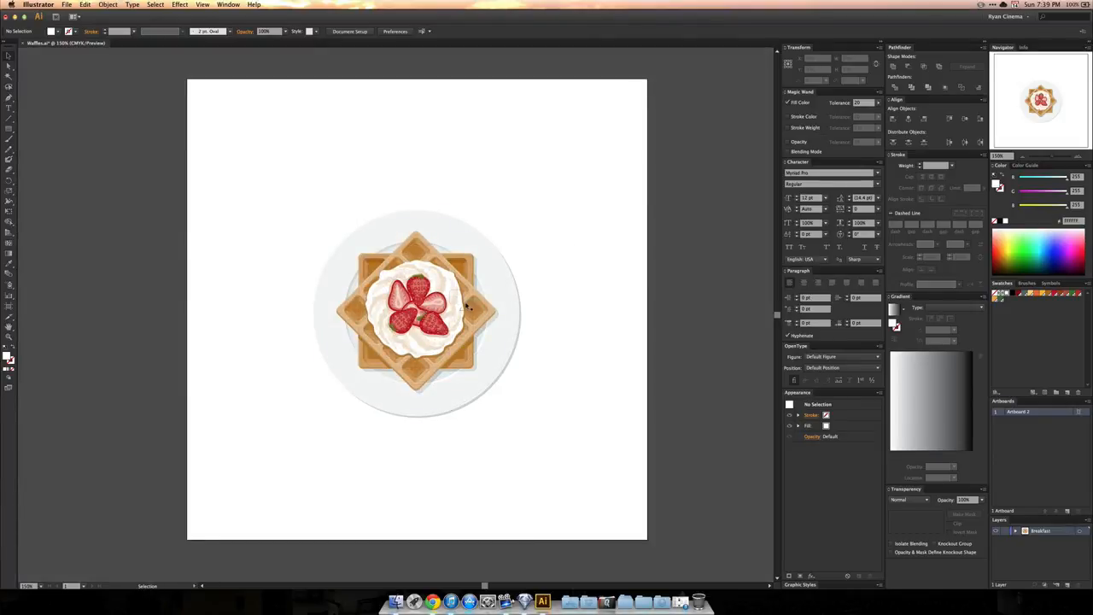
Select the waffle artwork, switch to Sketch, and try to paste it into the empty document.
left_click(461, 246)
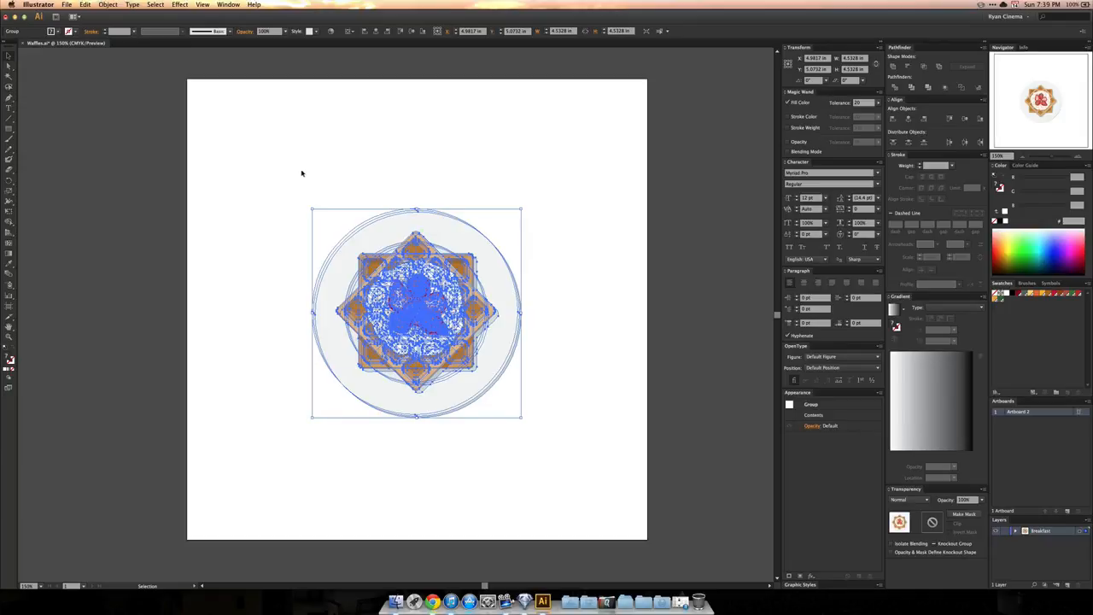
key("super+Tab")
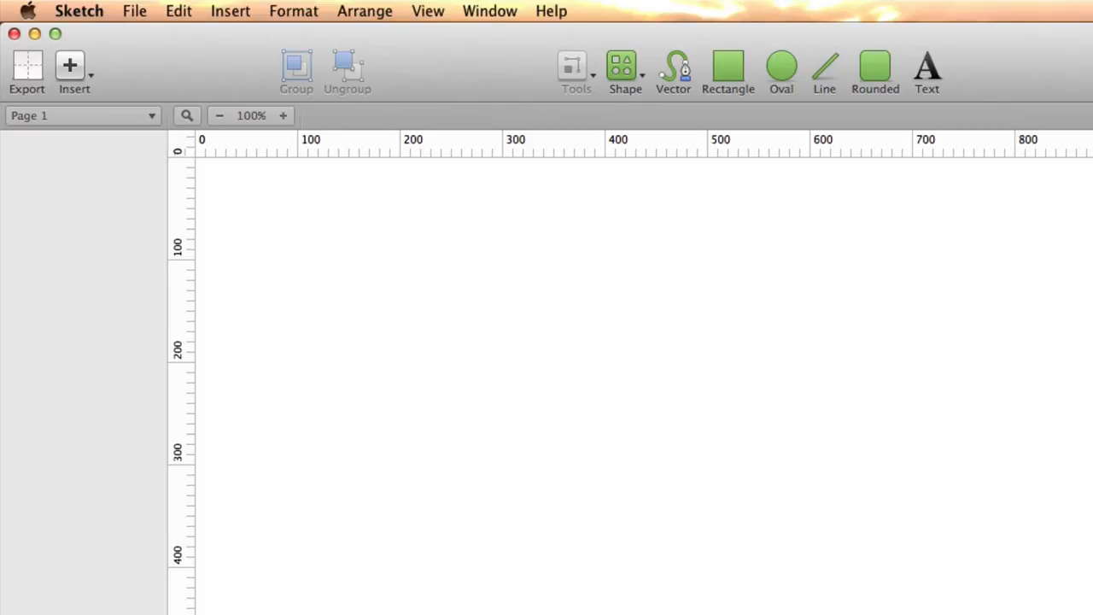
left_click(181, 14)
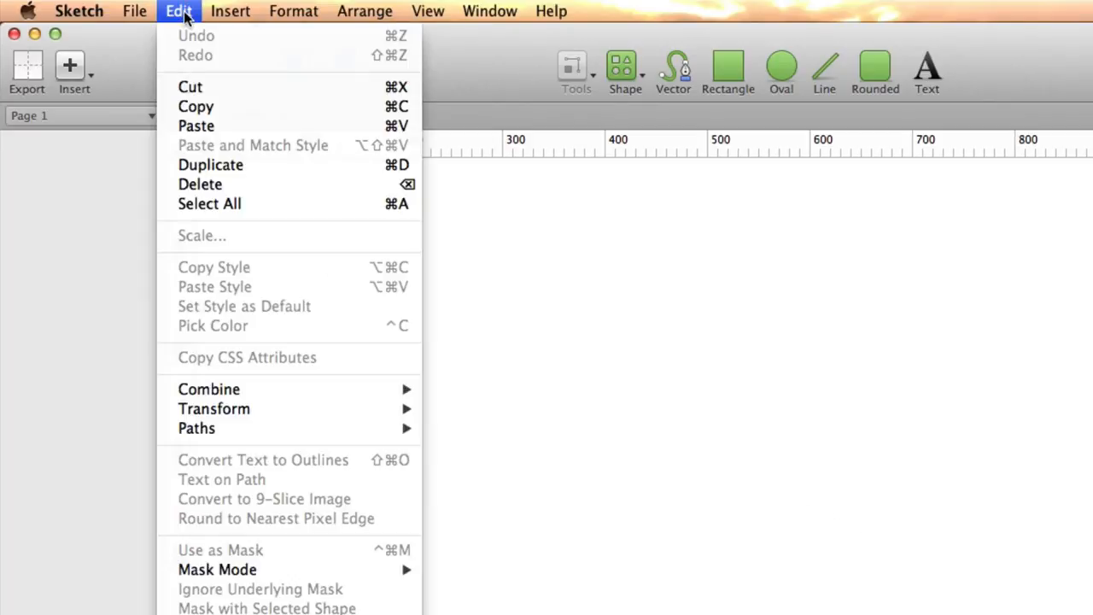
left_click(250, 129)
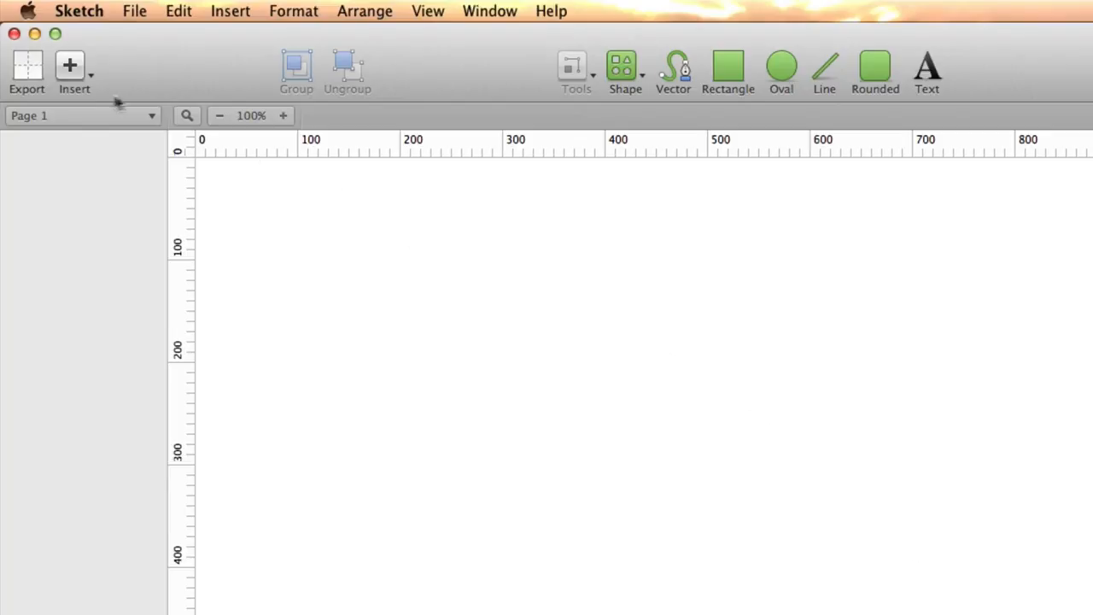
Insert Waffles.ai as an image from the Design > Class-Sketch > Course-Files folder and move it to about X 917, Y 269.
left_click(70, 70)
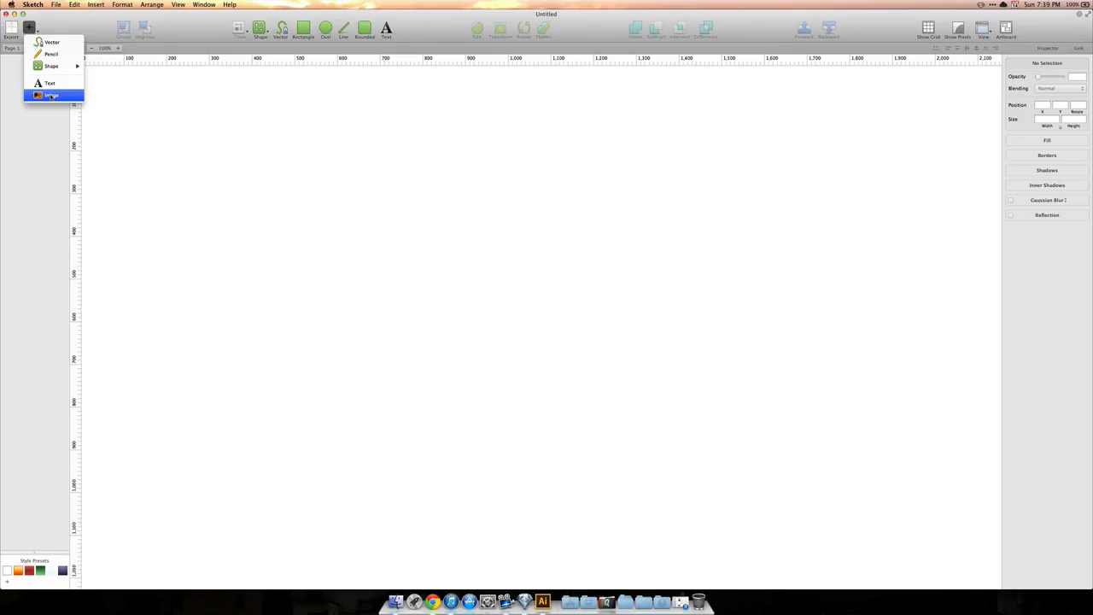
left_click(51, 96)
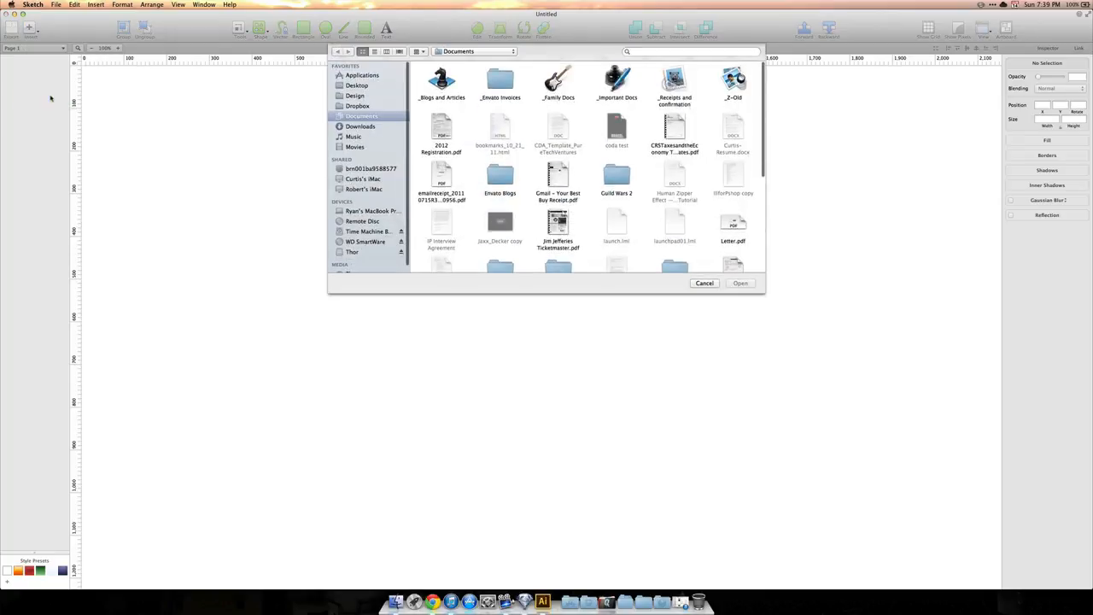
left_click(354, 95)
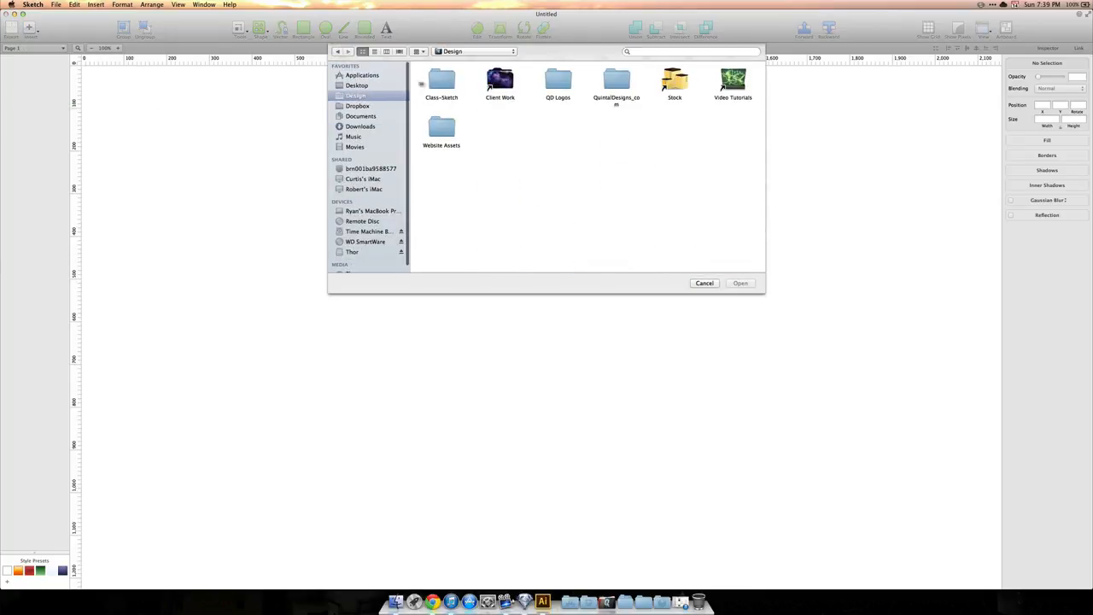
double_click(441, 85)
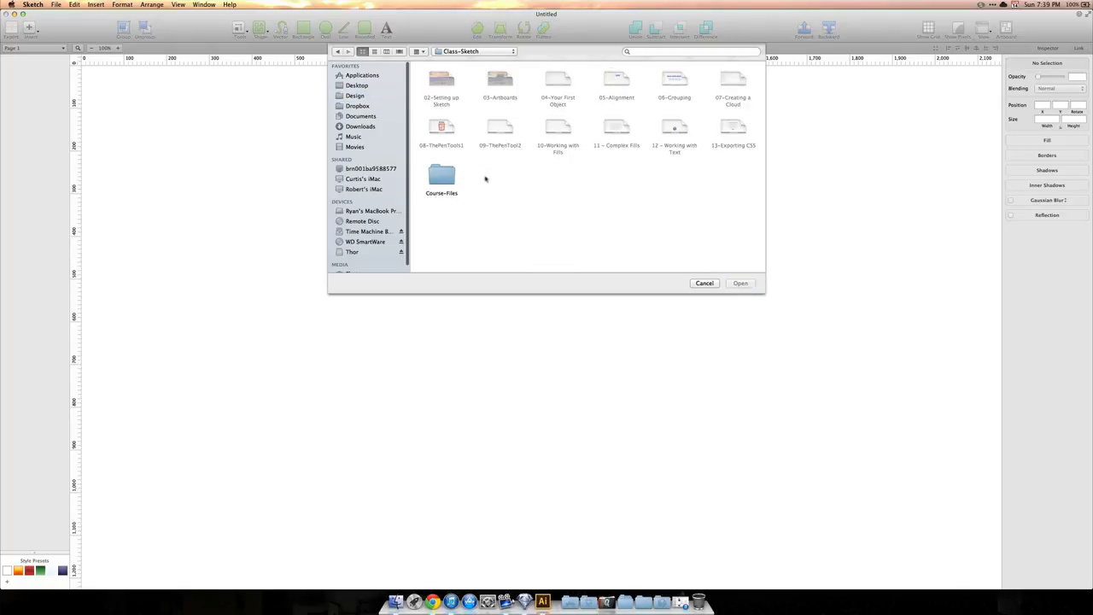
double_click(441, 175)
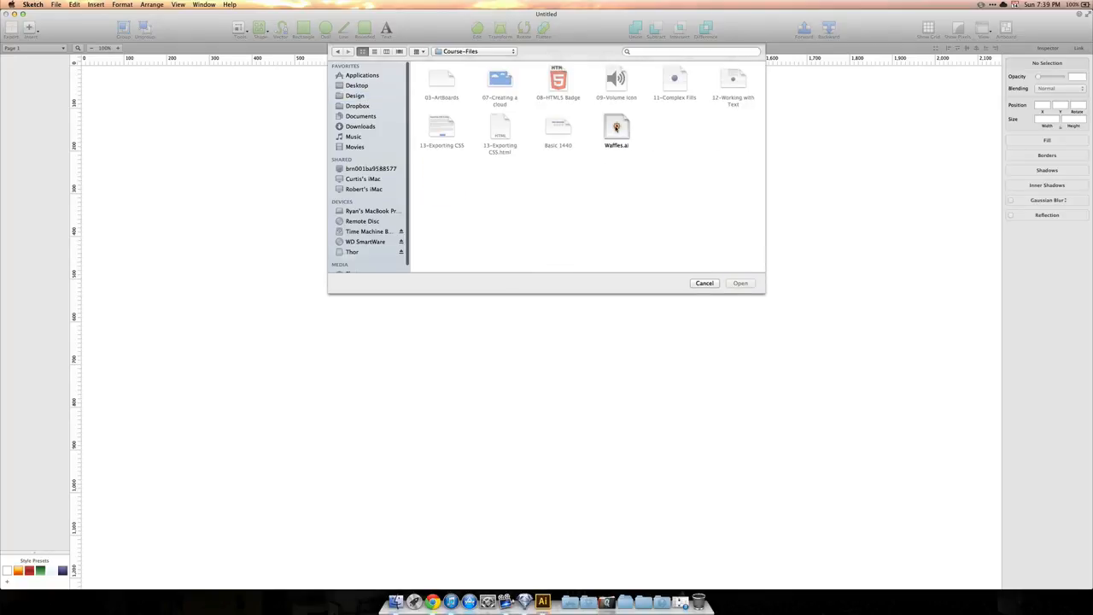
double_click(616, 126)
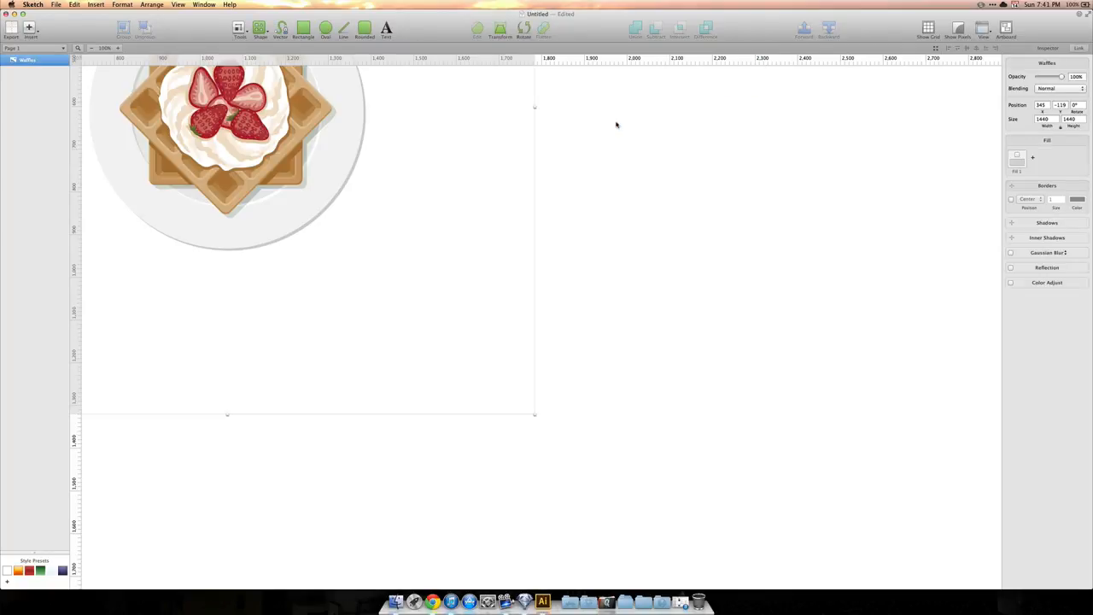
left_click(613, 126)
left_click_drag(312, 150, 557, 316)
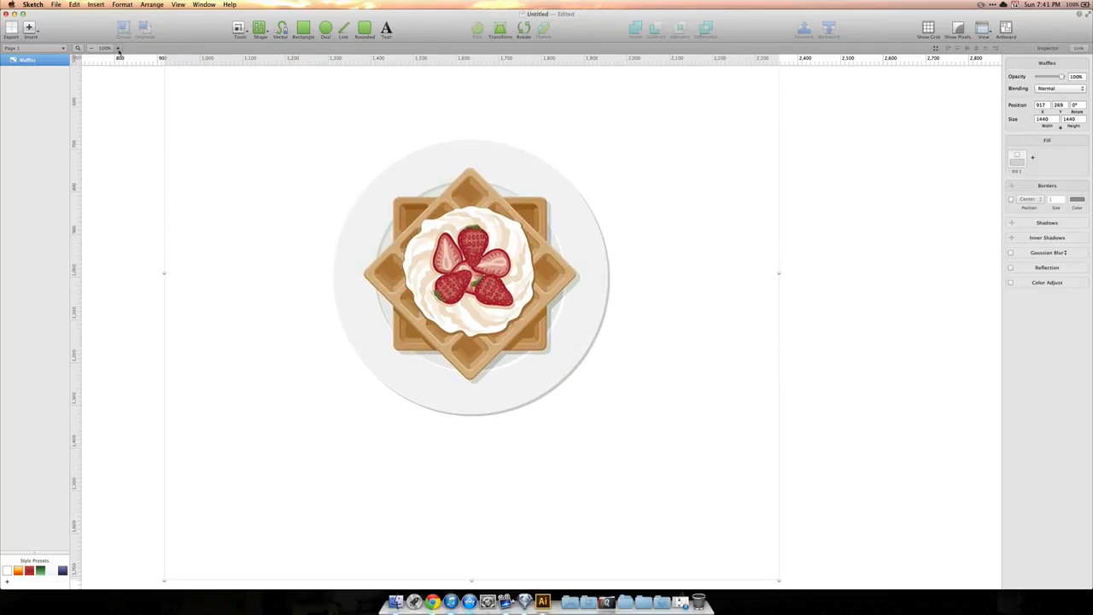
Examine the imported waffle image's edges and strawberry details at high magnification up to 6400%, then view it whole again.
left_click(118, 48)
left_click(118, 48)
left_click(118, 48)
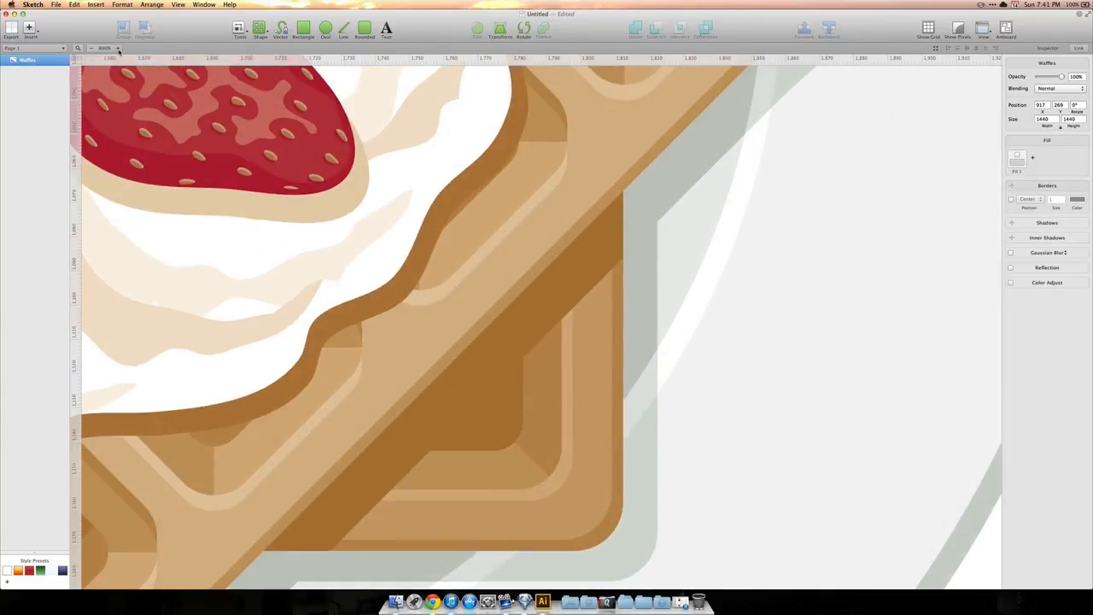
left_click(118, 48)
key("space")
left_click_drag(273, 148, 678, 393)
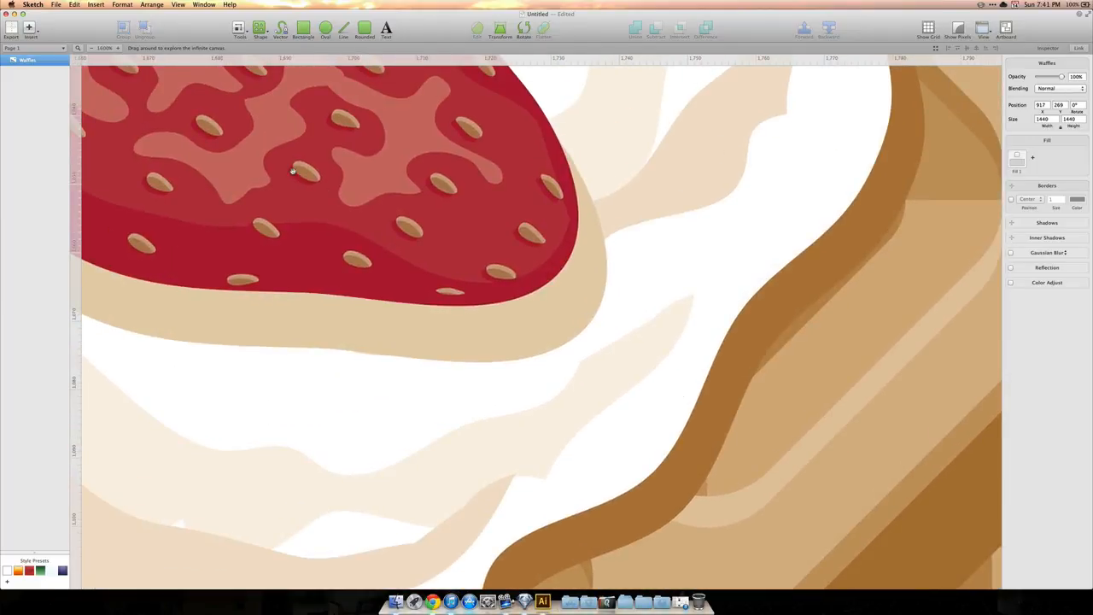
left_click_drag(292, 171, 537, 391)
left_click_drag(356, 171, 470, 374)
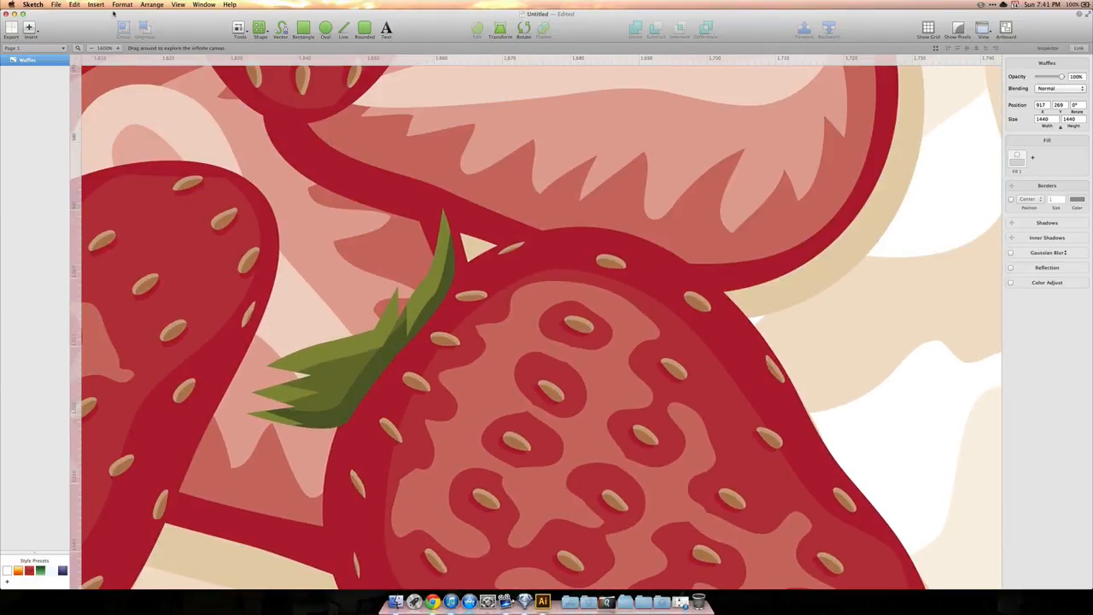
left_click(118, 48)
left_click(118, 48)
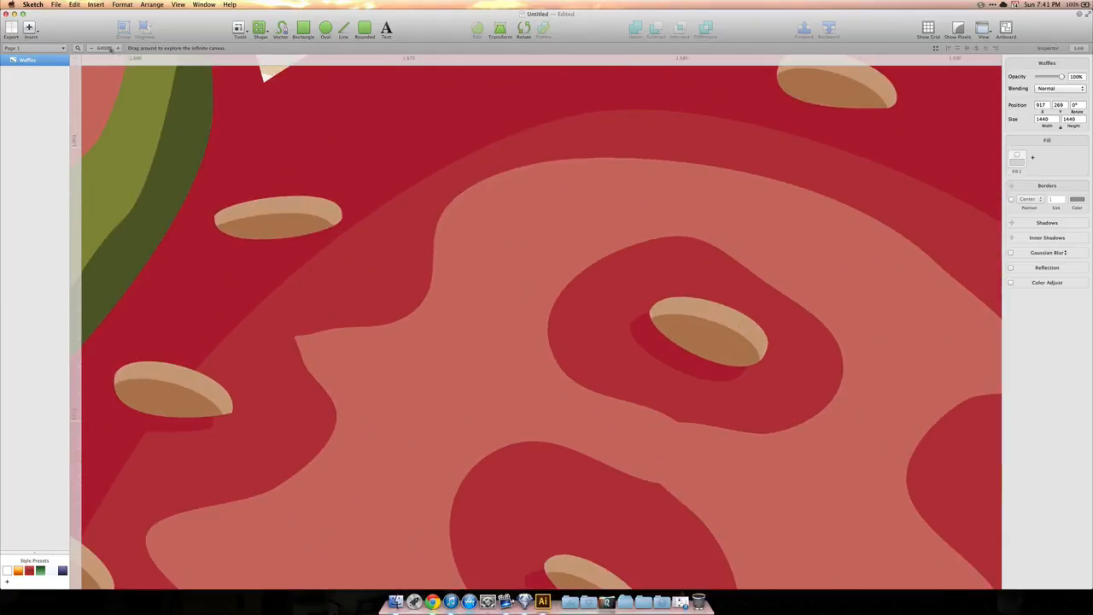
left_click(90, 49)
left_click(90, 49)
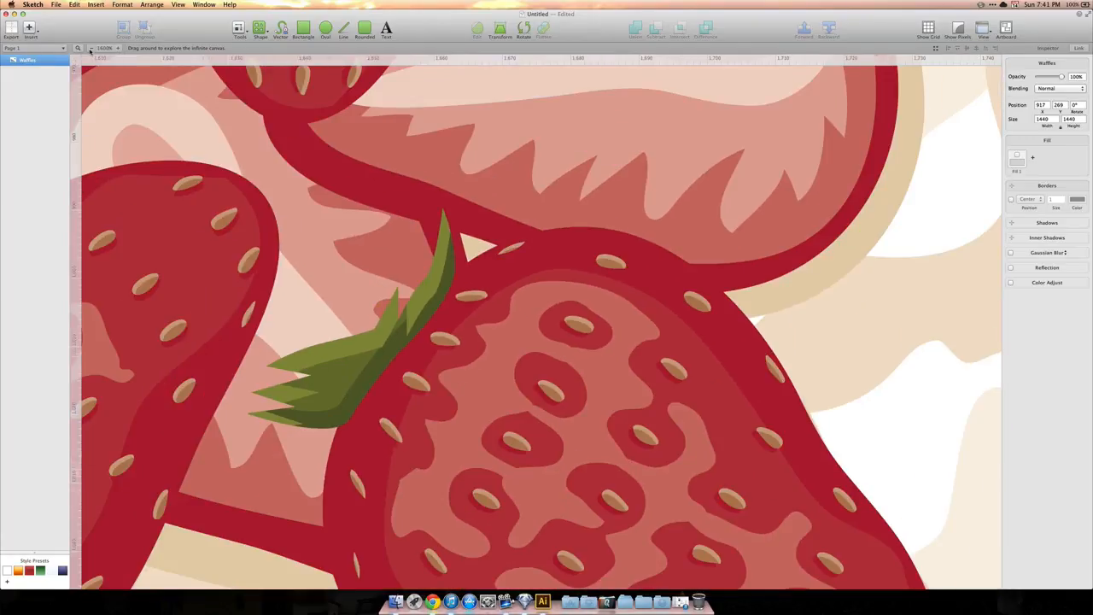
left_click(90, 50)
left_click(90, 49)
left_click(90, 50)
left_click(90, 50)
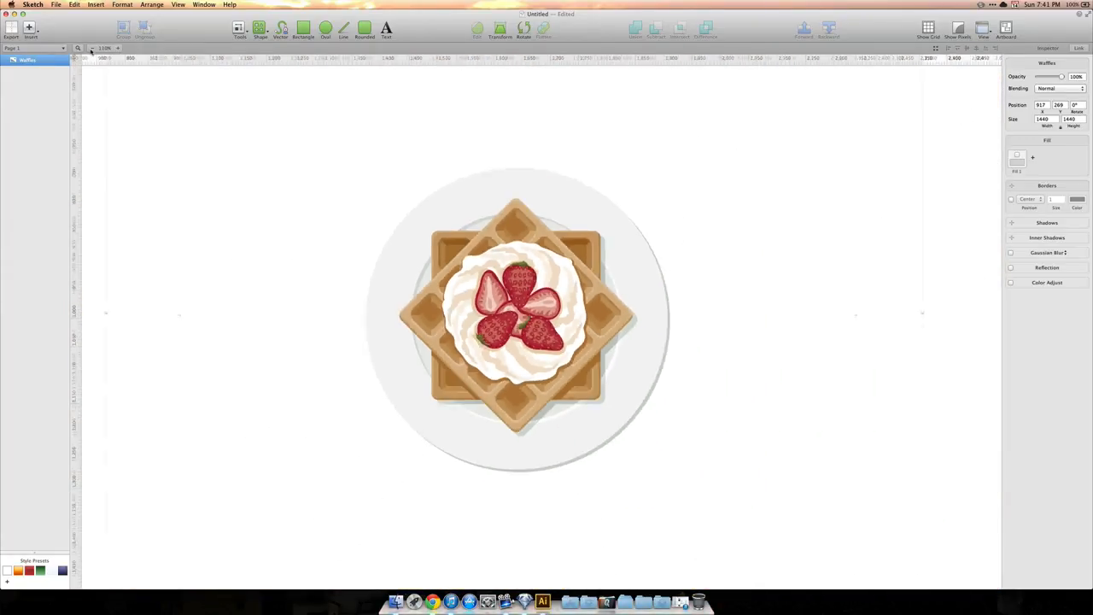
left_click(90, 50)
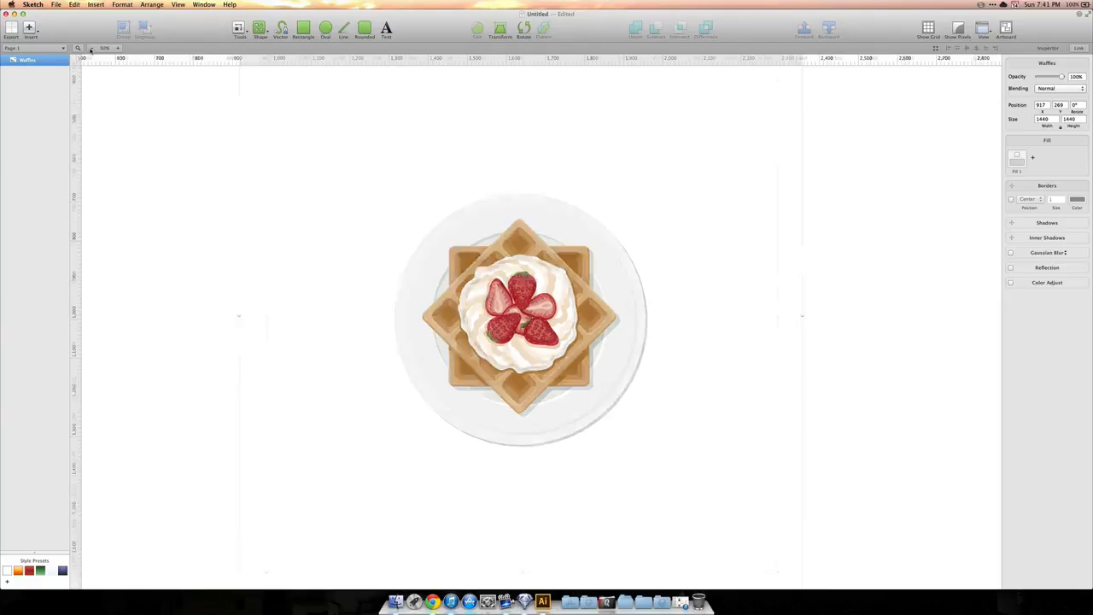
Move the waffle image to about X 1039, Y 287, then delete it from the canvas.
left_click_drag(558, 298, 584, 302)
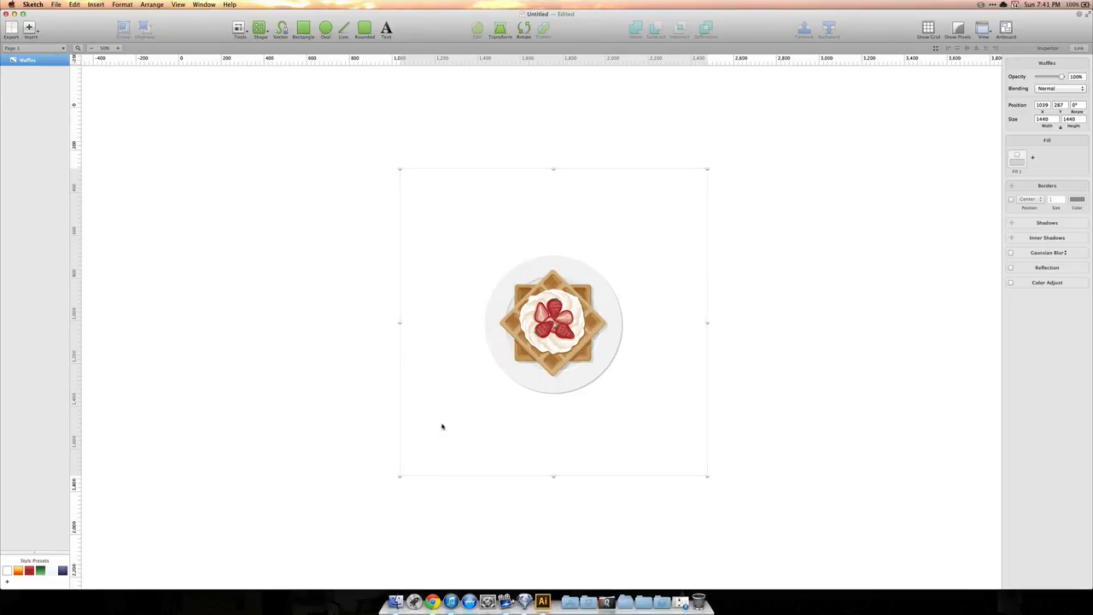
key("Delete")
Switch to Illustrator, shrink the artboard tightly around the plate to about 4.58 by 4.53 in, and save Waffles.ai.
key("super+Tab")
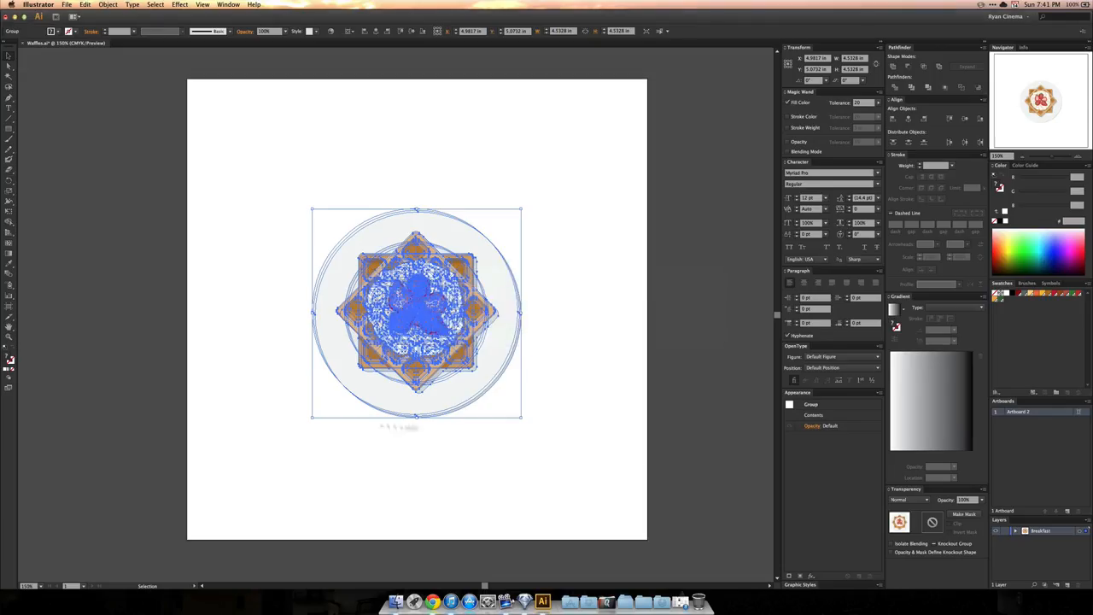
left_click(189, 352)
key("shift+o")
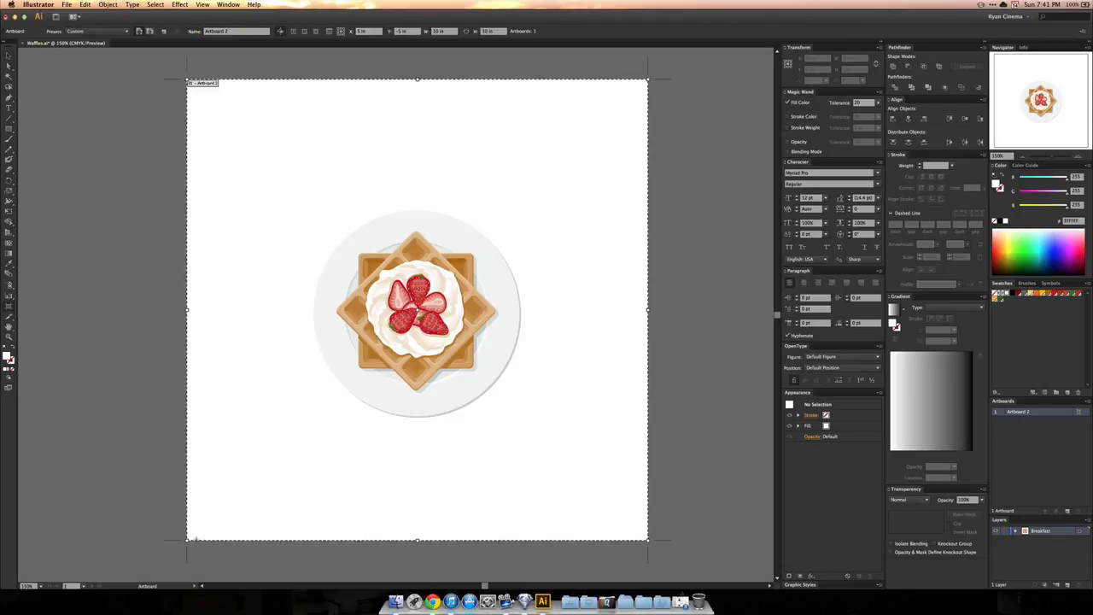
left_click_drag(187, 540, 314, 417)
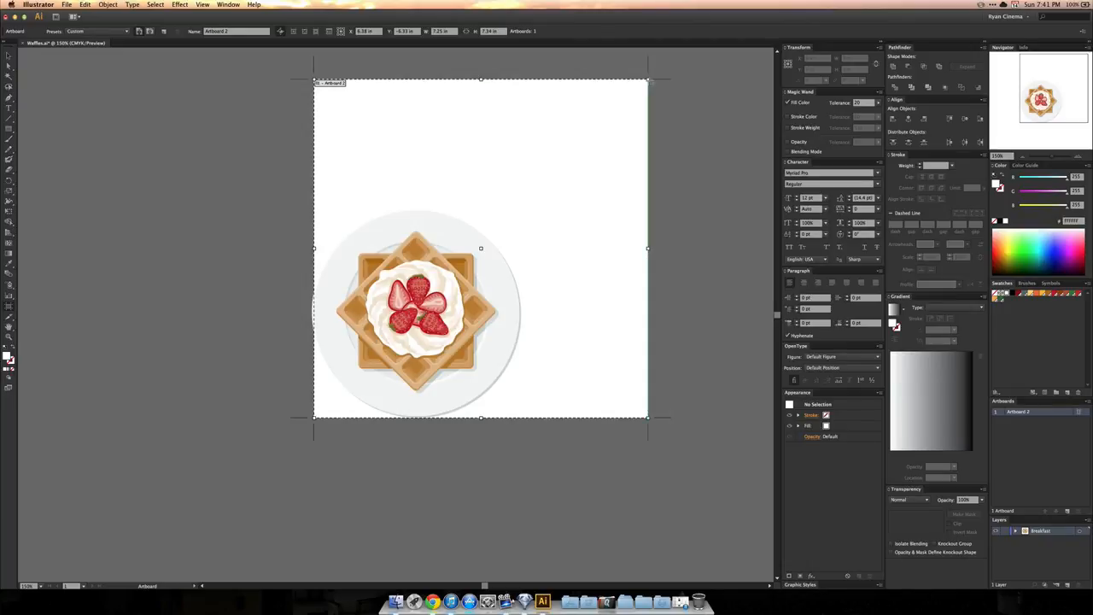
left_click_drag(648, 78, 521, 208)
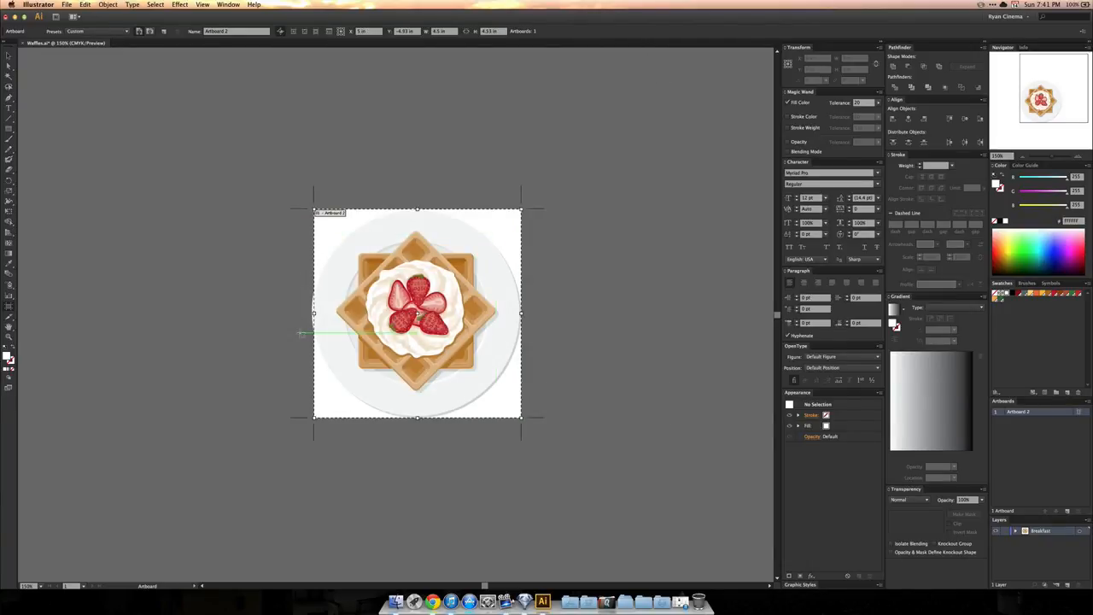
left_click_drag(313, 313, 310, 314)
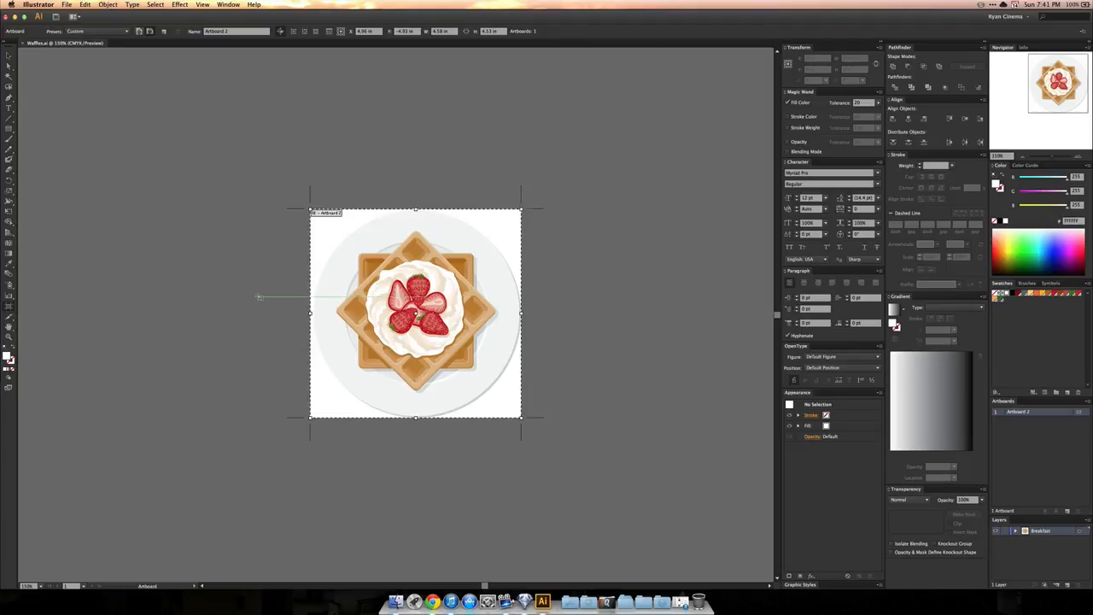
Switch to Sketch, insert Waffles.ai as an image, and move it to about X 1079, Y 550.
key("super+Tab")
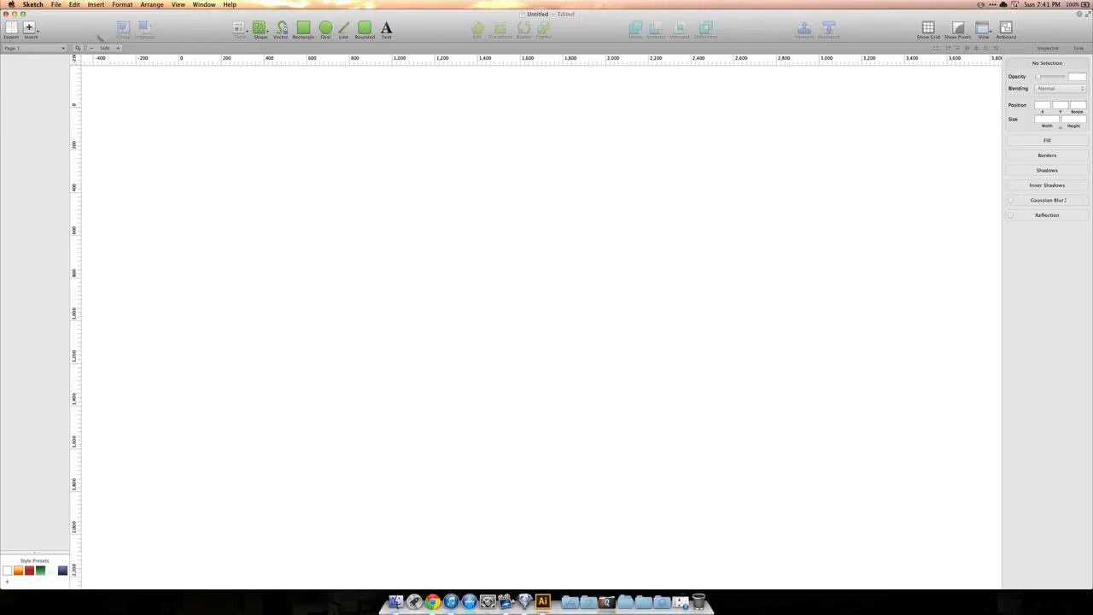
left_click(30, 27)
left_click(53, 94)
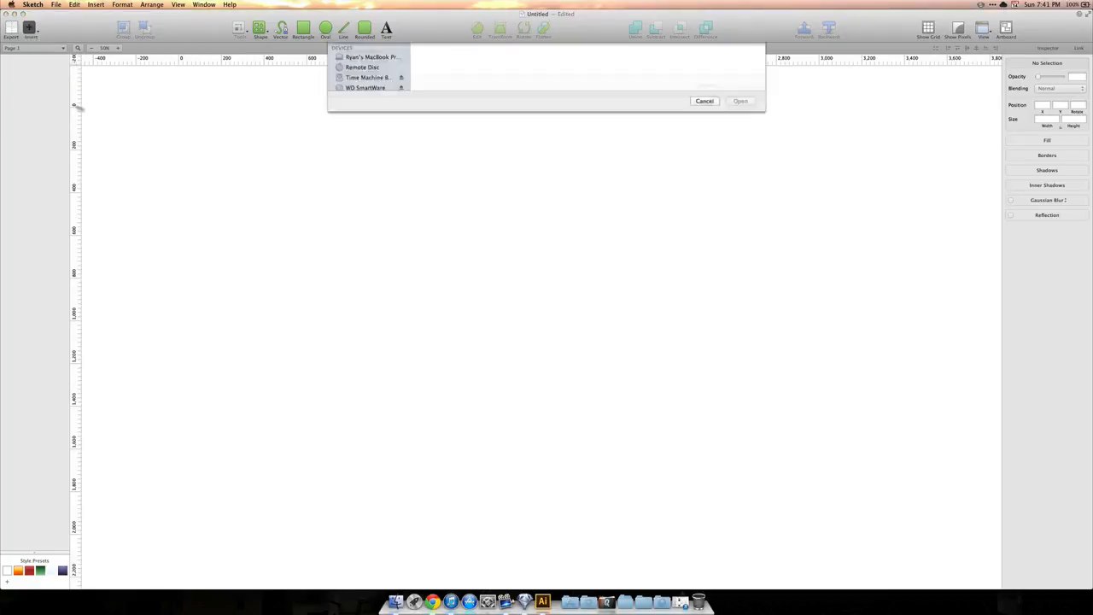
double_click(613, 128)
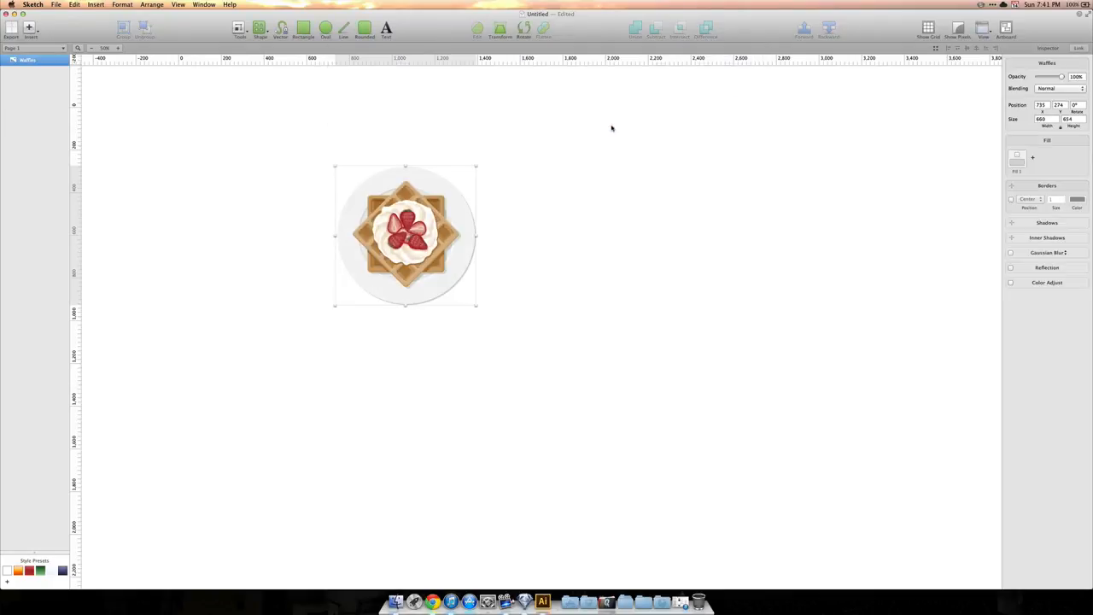
left_click_drag(382, 228, 458, 287)
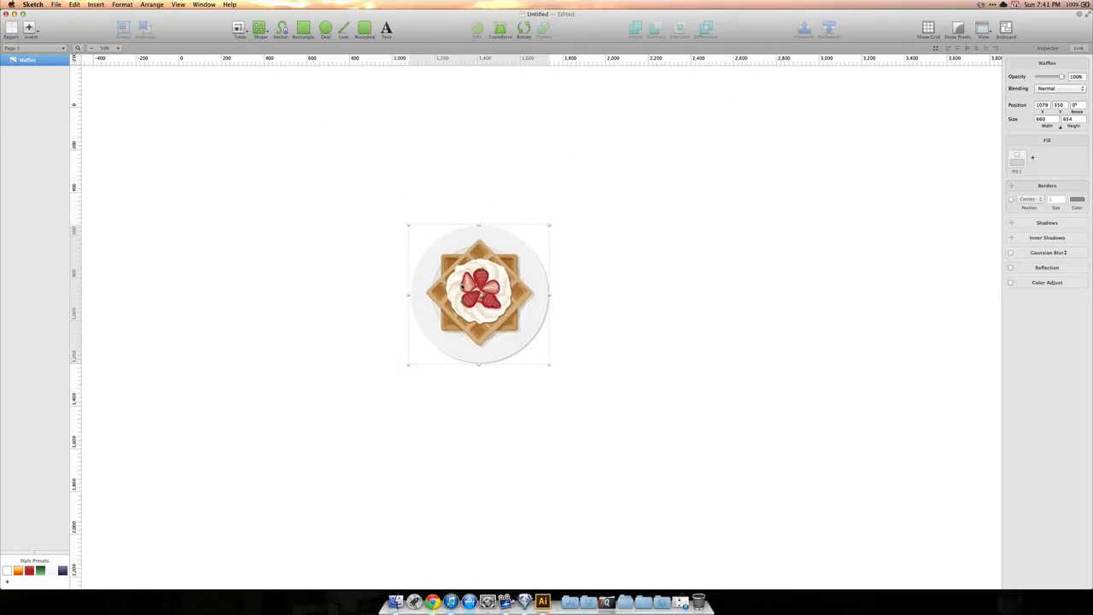
Check the waffle image close up, then reposition it and enlarge it to about 1653 by 1638 px.
key("super+plus")
key("super+plus")
key("super+plus")
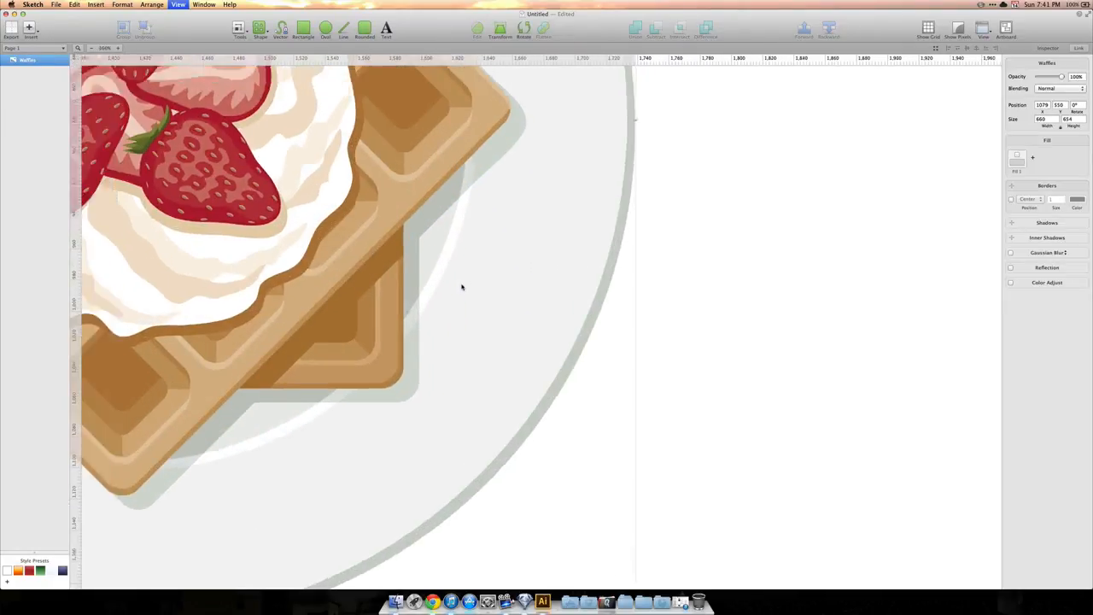
key("super+minus")
key("super+minus")
key("super+minus")
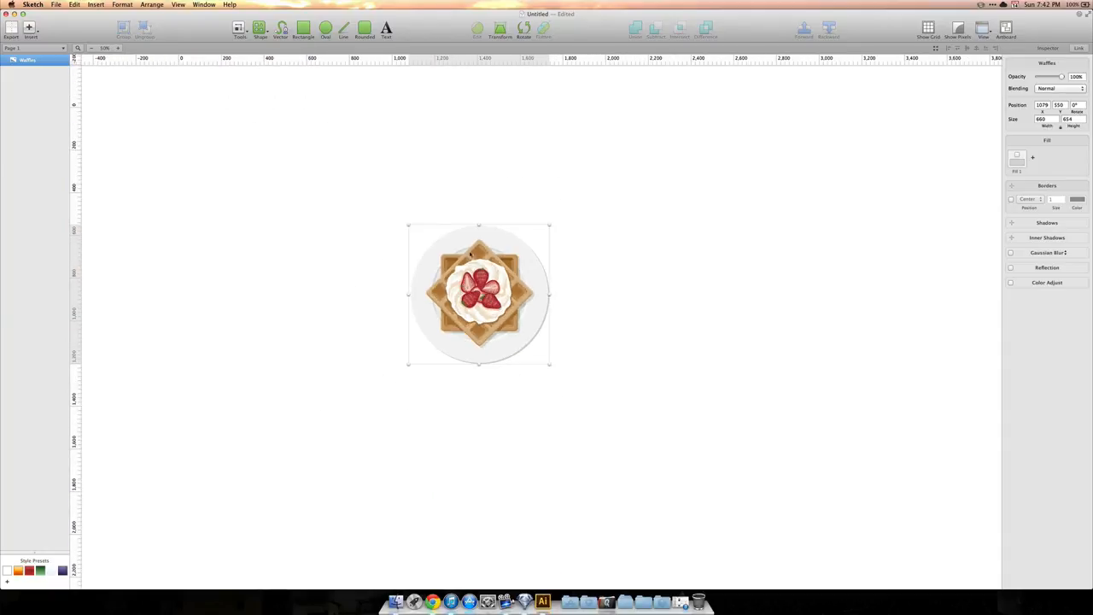
left_click_drag(469, 254, 241, 212)
left_click_drag(322, 323, 518, 429)
left_click_drag(440, 340, 596, 405)
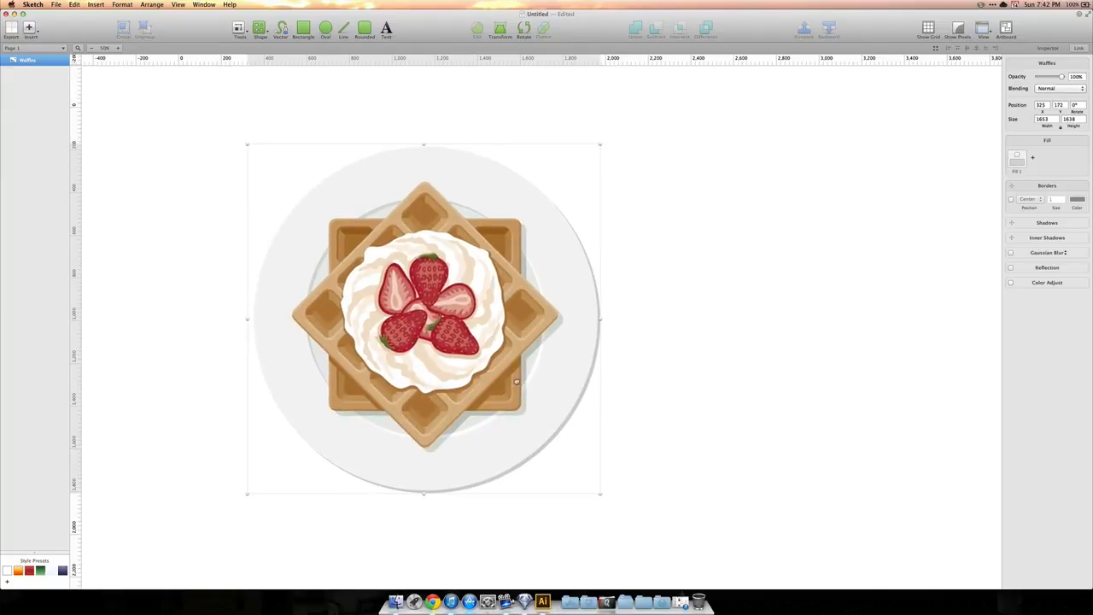
Enable a fill on the waffle image and set its color to blue 2E6AC6.
left_click(1016, 154)
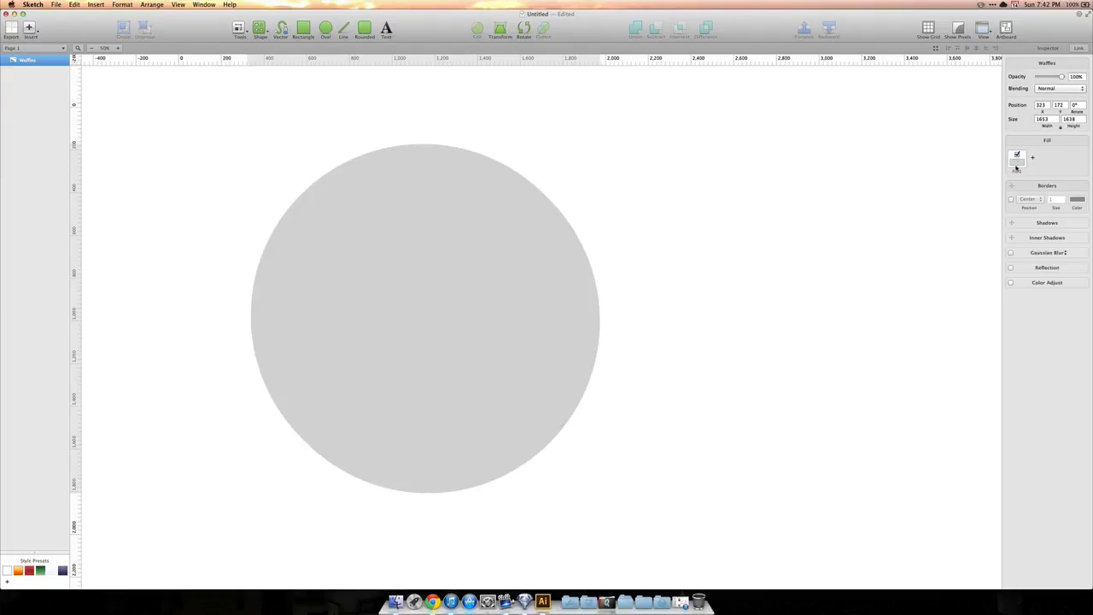
left_click(1017, 162)
left_click_drag(1041, 134, 1053, 134)
left_click_drag(1046, 89, 1068, 73)
Try the Lighten, Soft Light, Exclusion and Color blending modes on the waffle image's blue fill.
left_click(1059, 183)
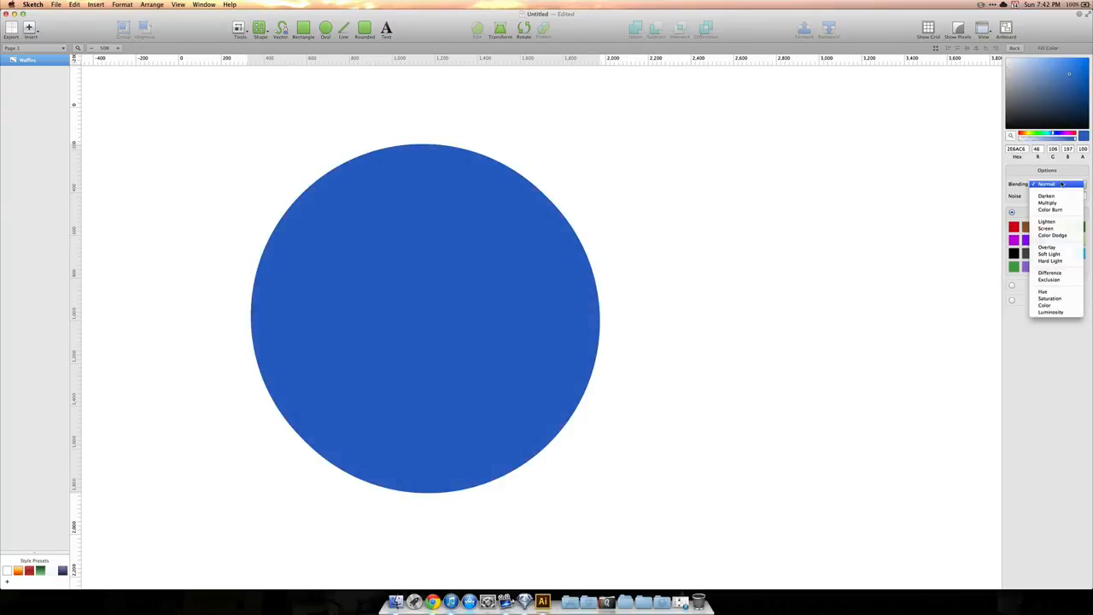
left_click(1047, 221)
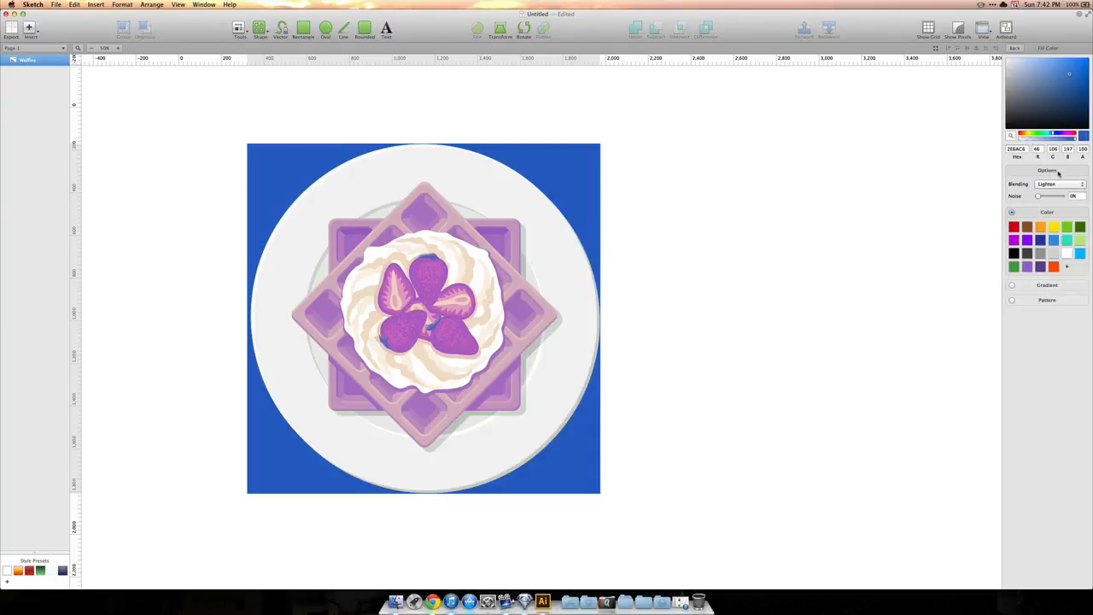
left_click(1059, 183)
left_click(1056, 211)
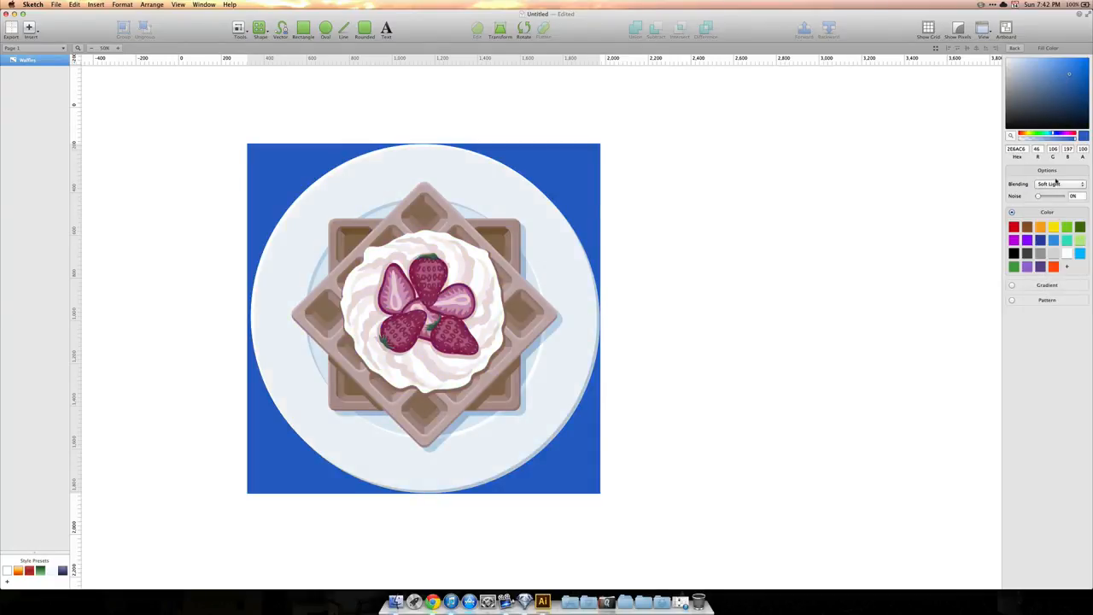
left_click(1059, 183)
left_click(1056, 210)
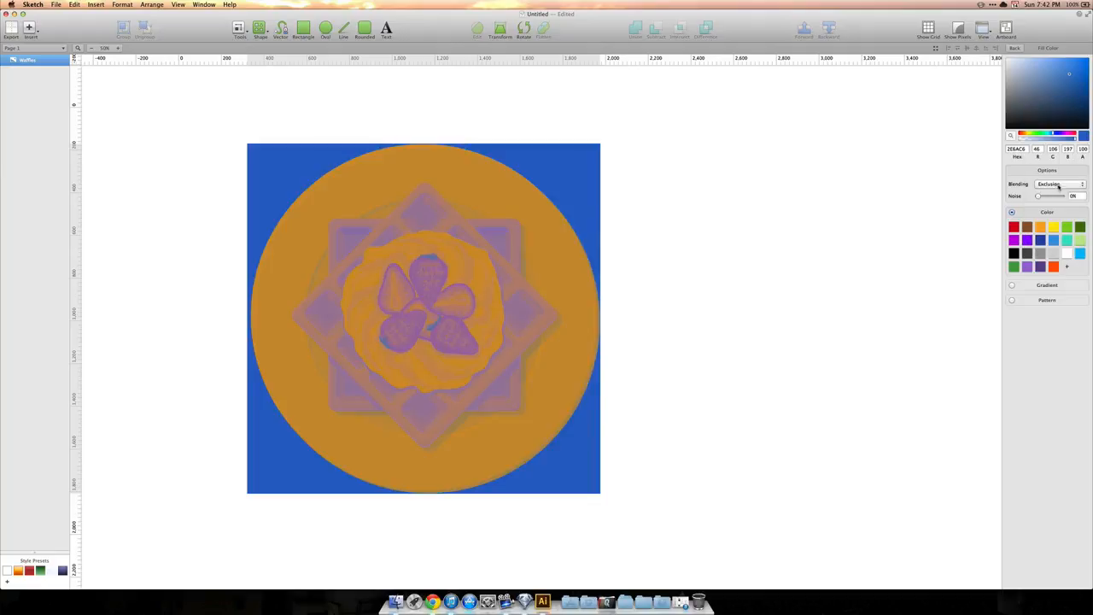
left_click(1058, 183)
left_click(1056, 209)
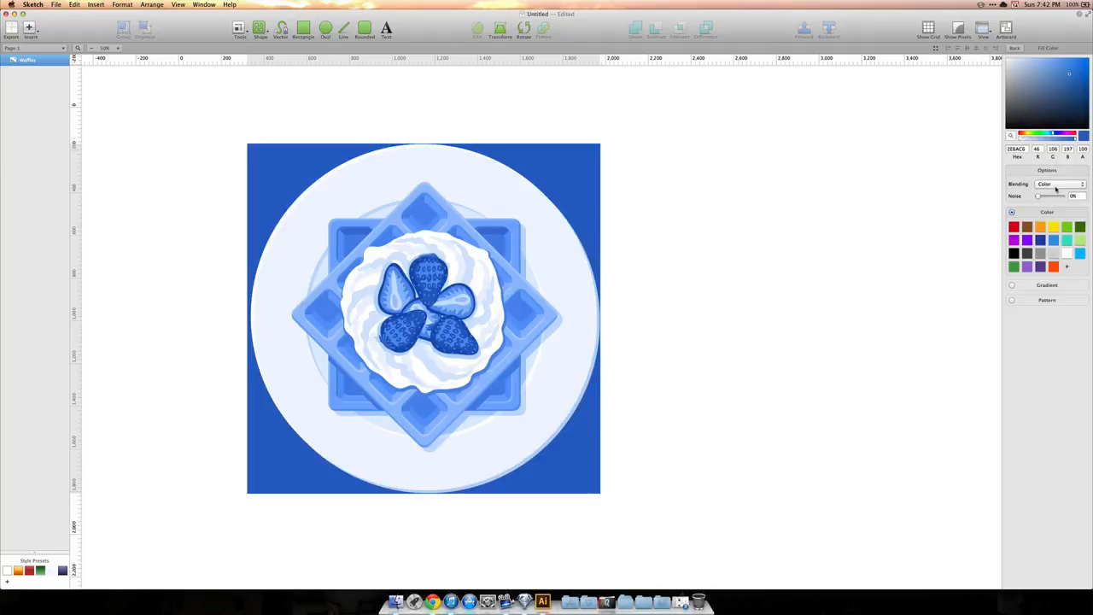
Leave the fill color settings, shift the tinted waffle image slightly, and delete it from the canvas.
left_click(1015, 49)
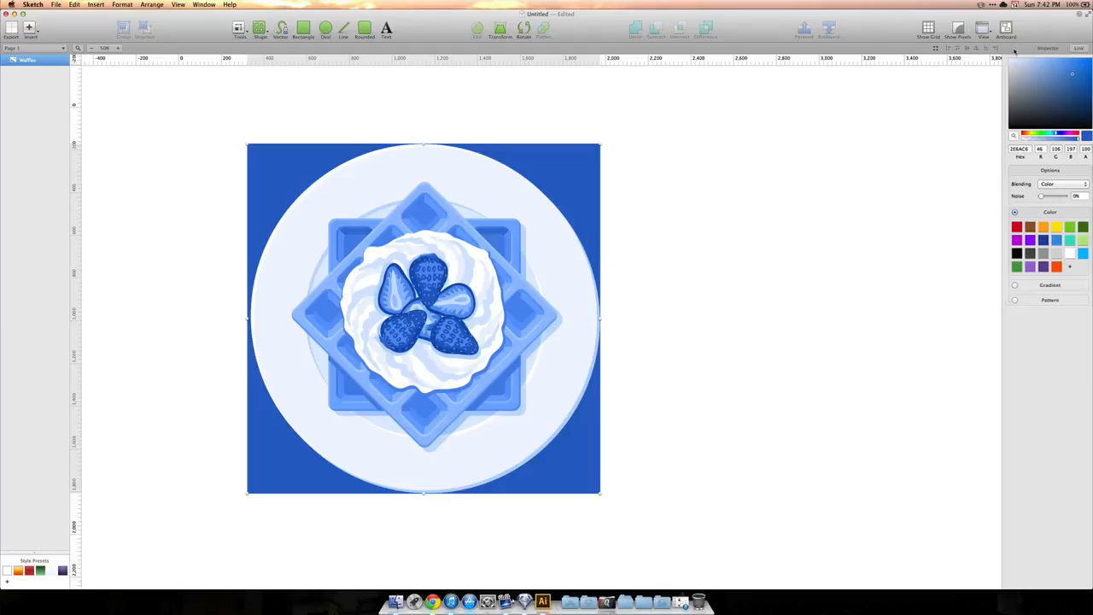
left_click_drag(470, 201, 579, 220)
key("Delete")
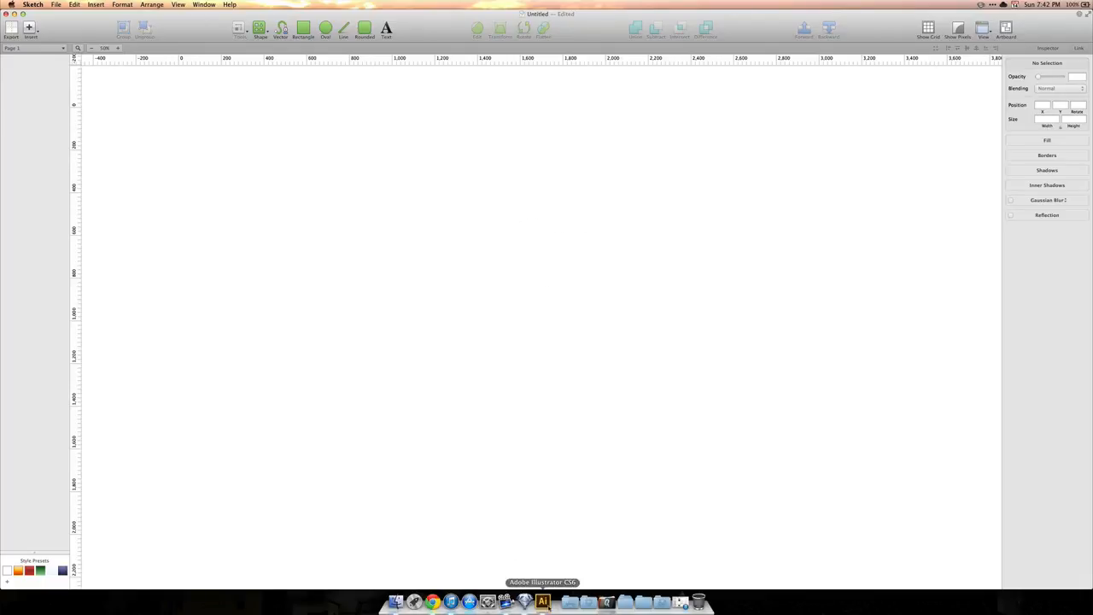
Switch to Illustrator and save the waffle artwork in SVG format as Waffles.svg in the Course-Files folder.
left_click(542, 602)
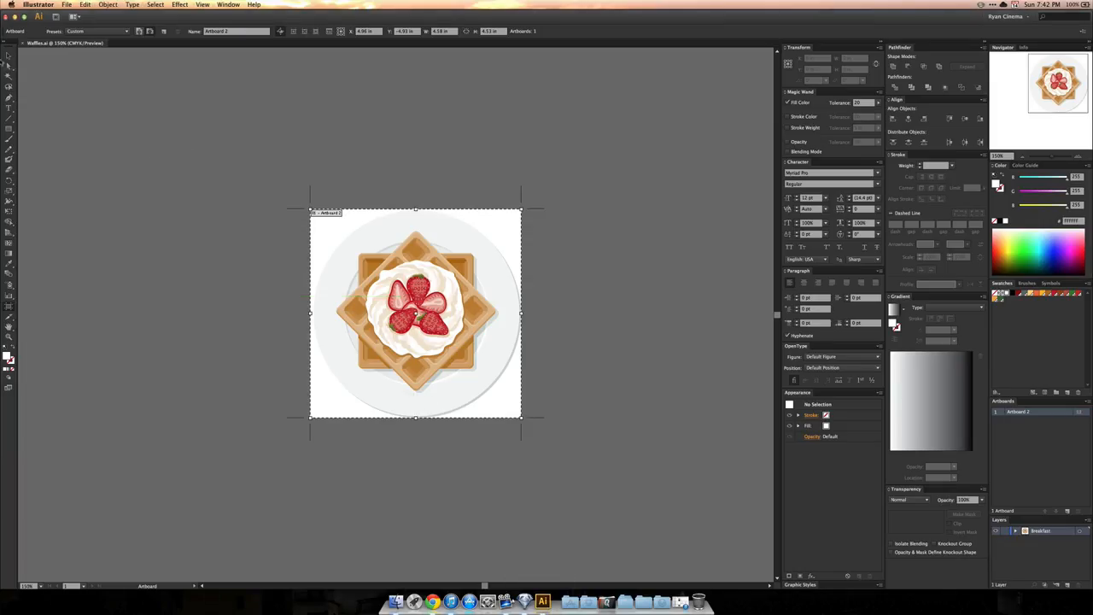
left_click(8, 55)
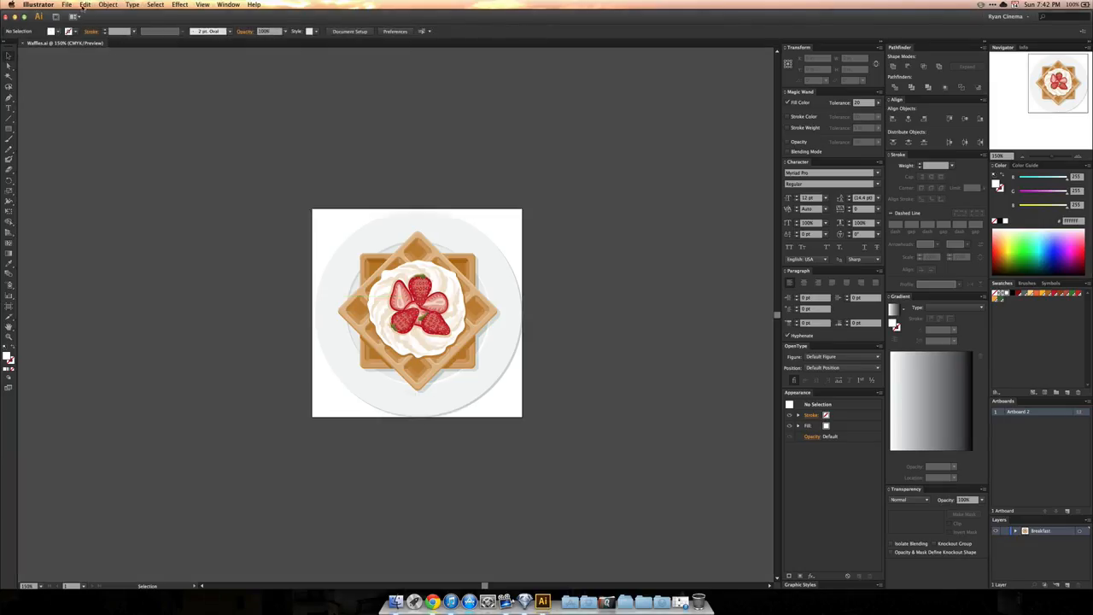
left_click(67, 5)
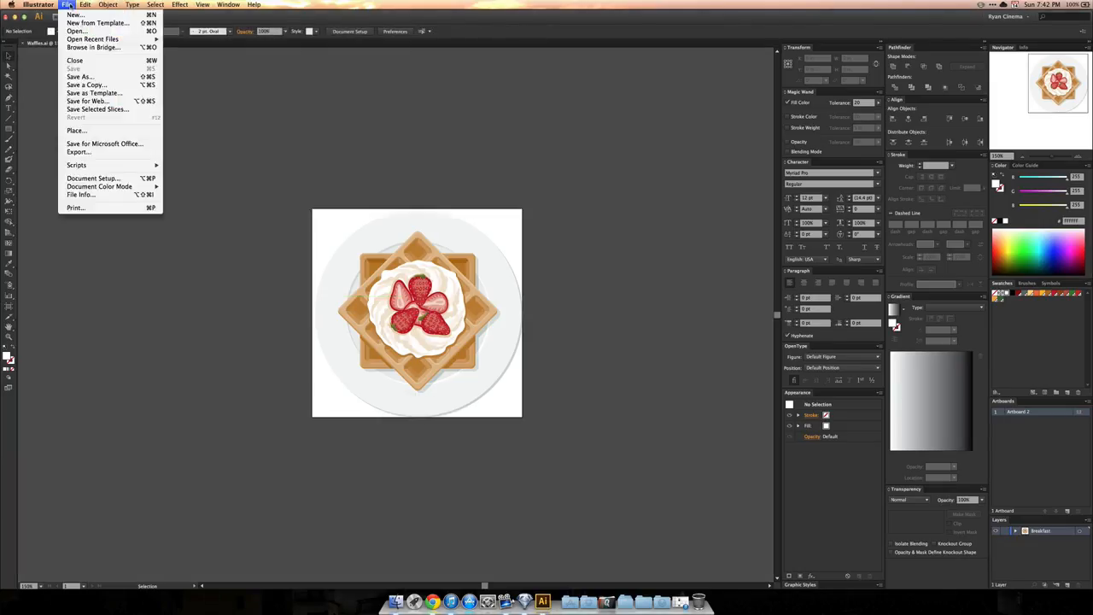
left_click(88, 77)
left_click(558, 357)
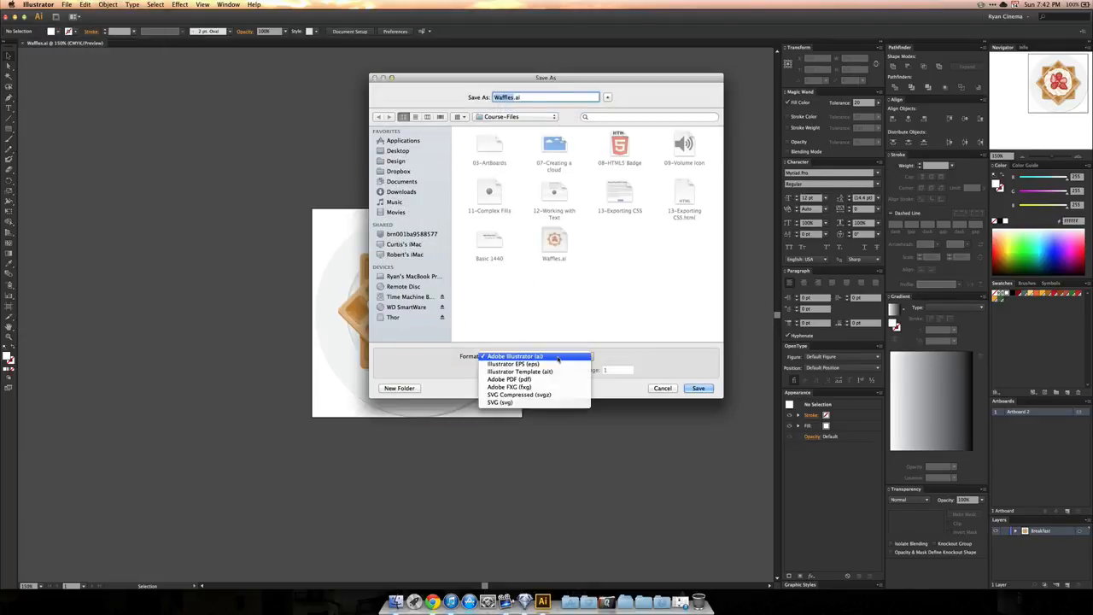
left_click(547, 402)
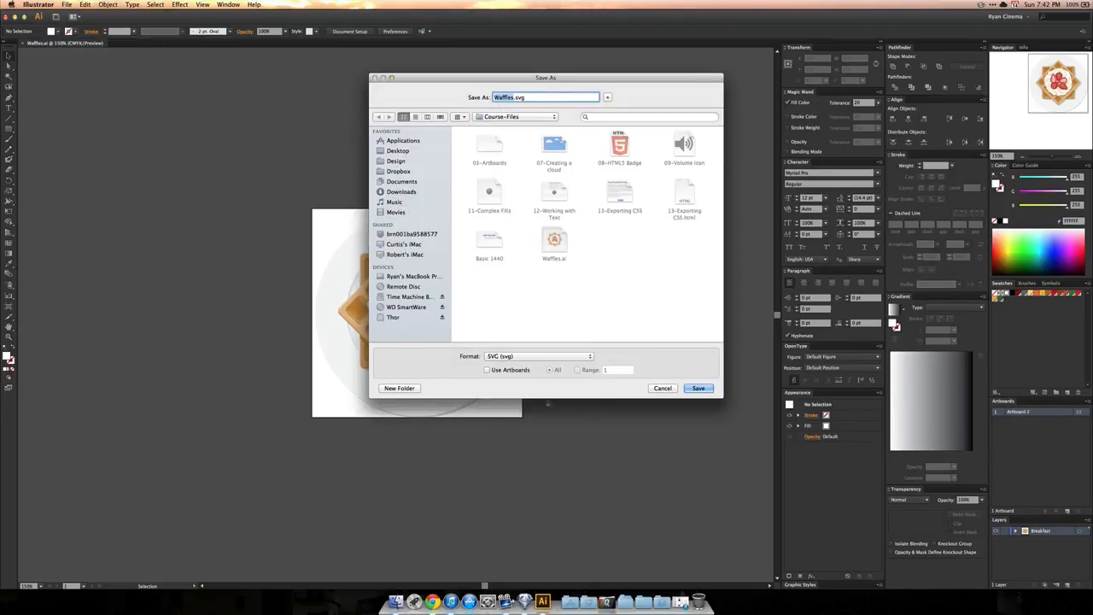
left_click(699, 388)
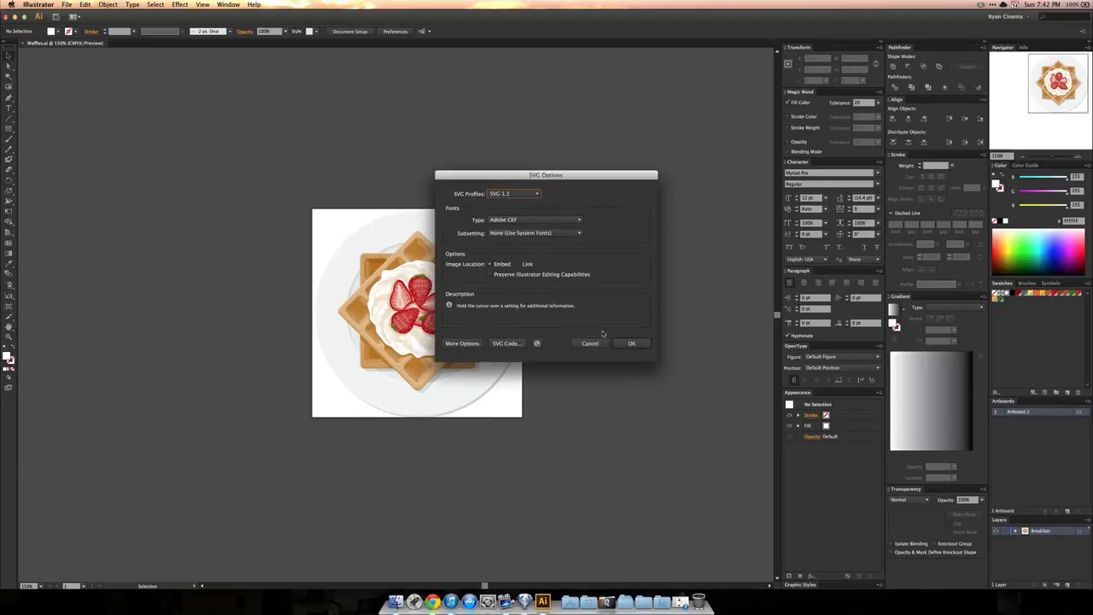
Preserve Illustrator editing capabilities in the SVG options, finish the save, and close the document.
left_click(570, 275)
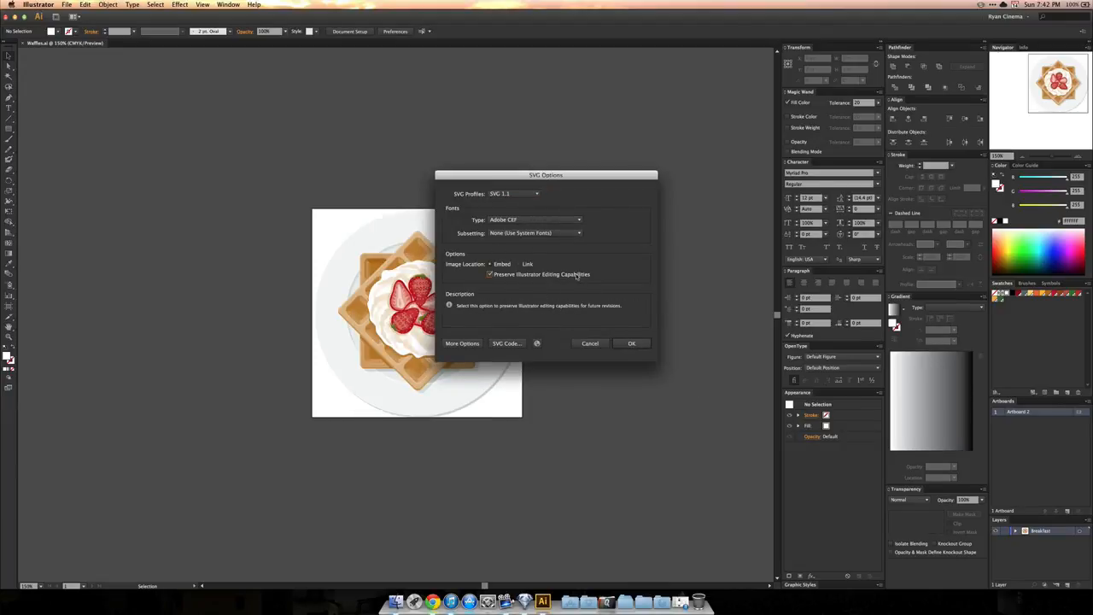
left_click(631, 343)
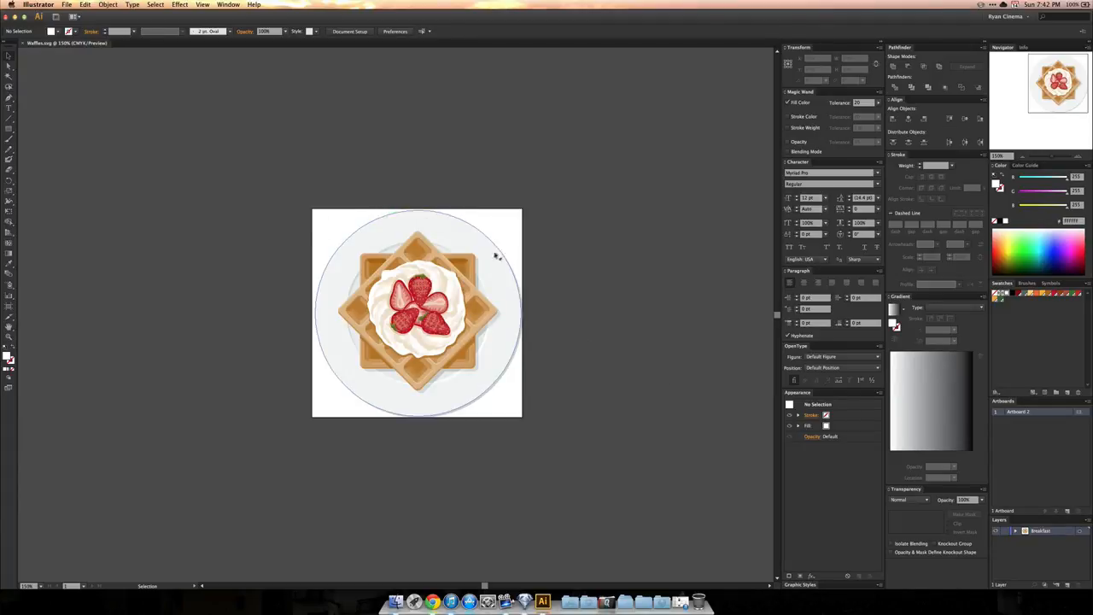
key("a")
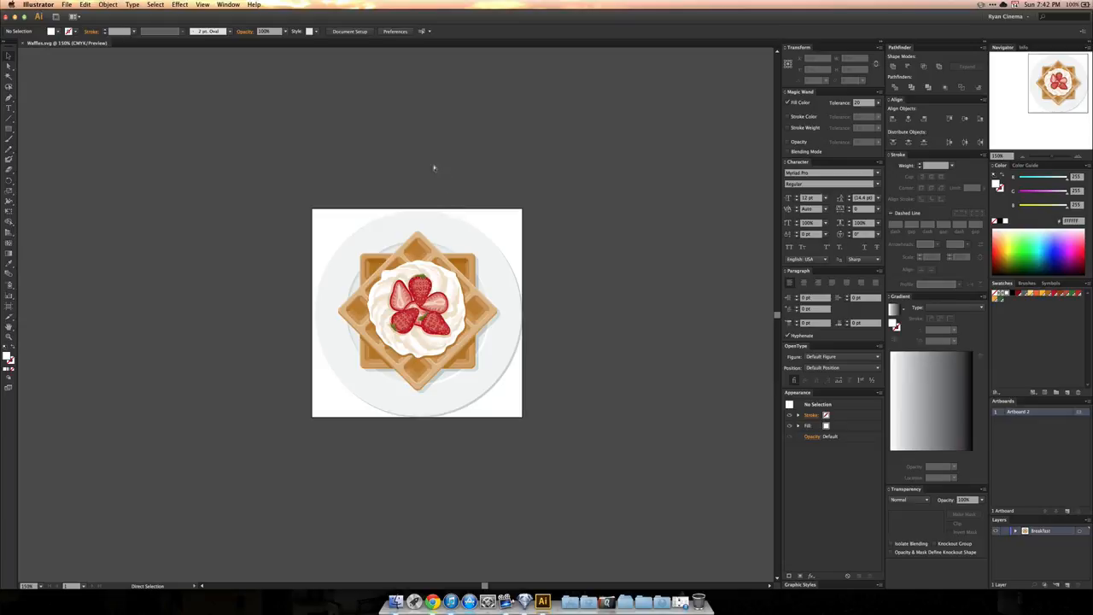
key("super+w")
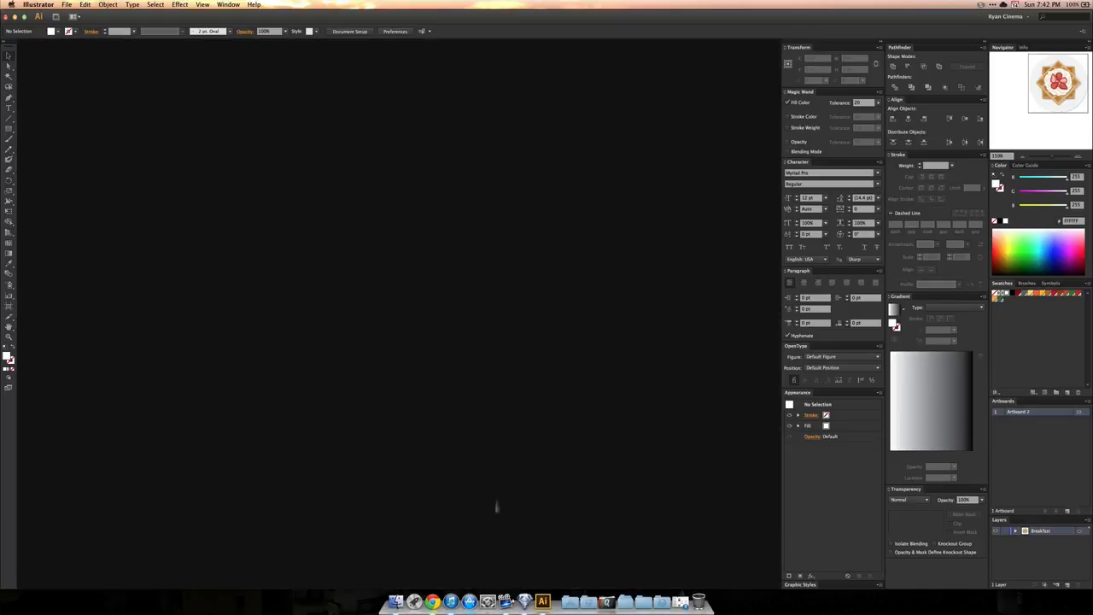
Switch to Sketch and open Waffles.svg from the Course-Files folder on the Mac.
key("super+Tab")
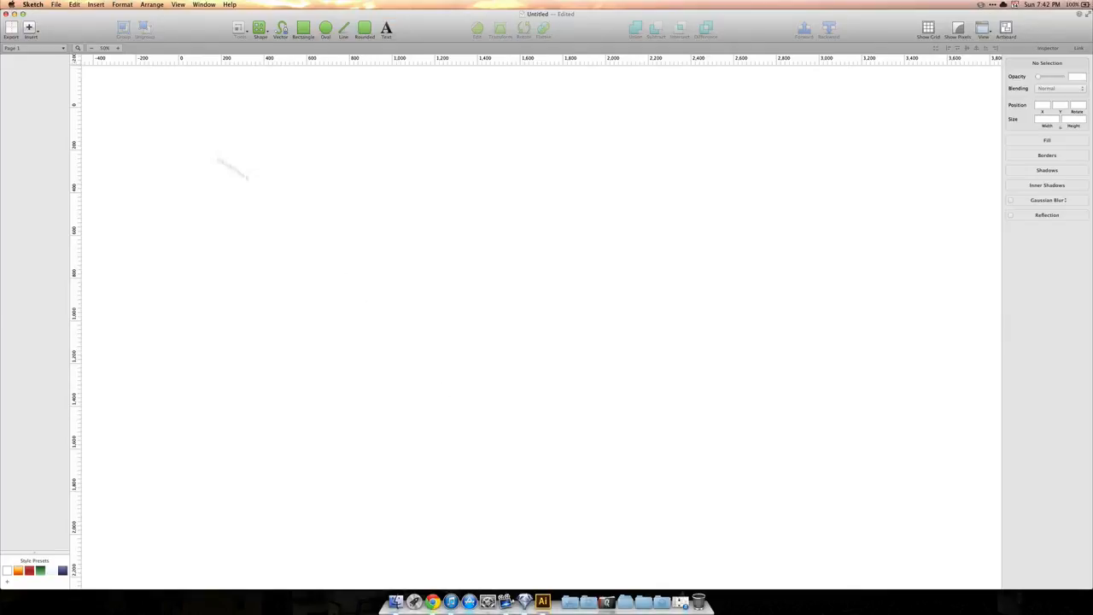
left_click(55, 5)
left_click(64, 31)
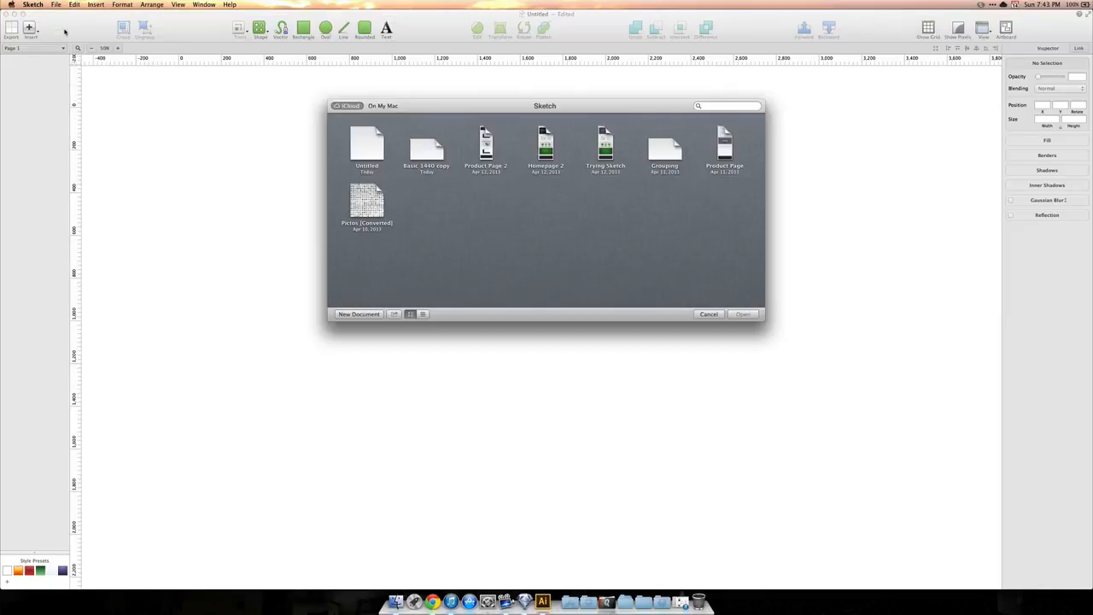
left_click(386, 106)
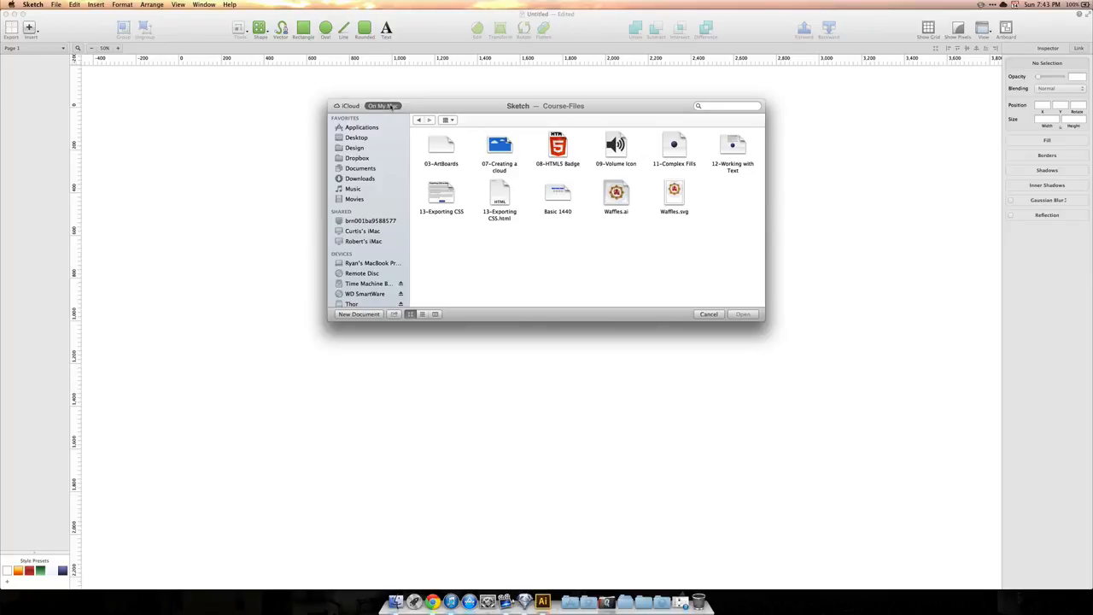
left_click(674, 193)
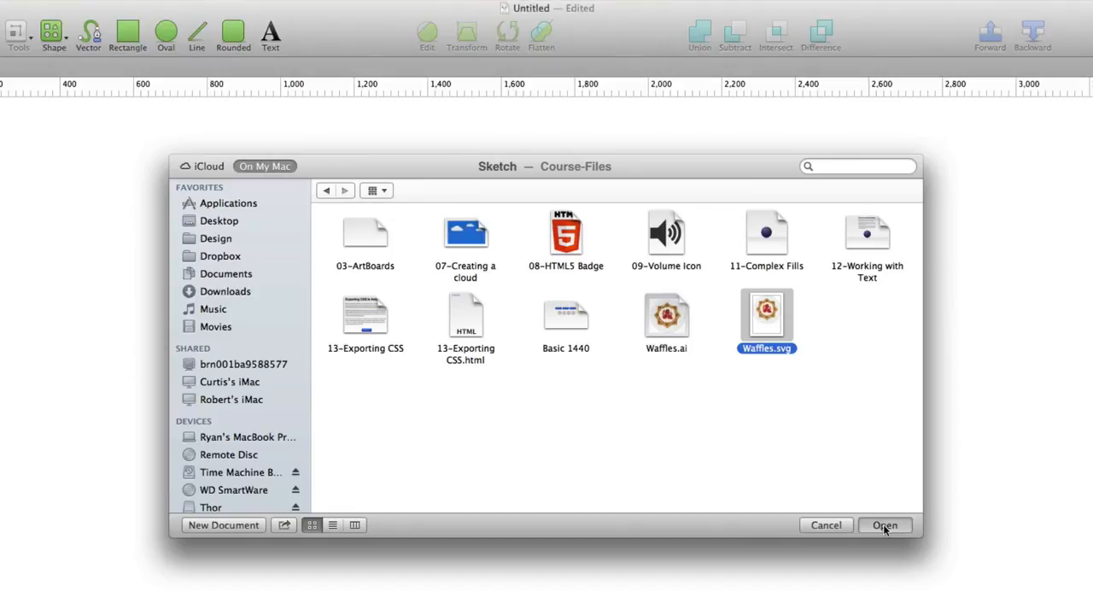
left_click(883, 525)
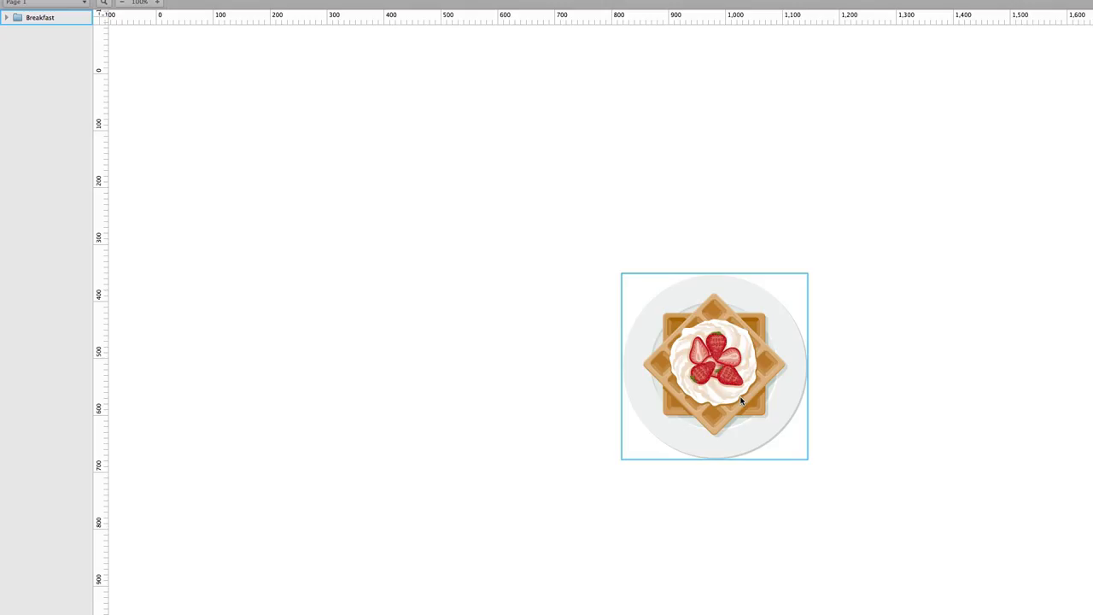
Examine the waffle artwork up close and the nested groups and shapes inside its Breakfast layer group.
scroll(741, 402, "up", 5)
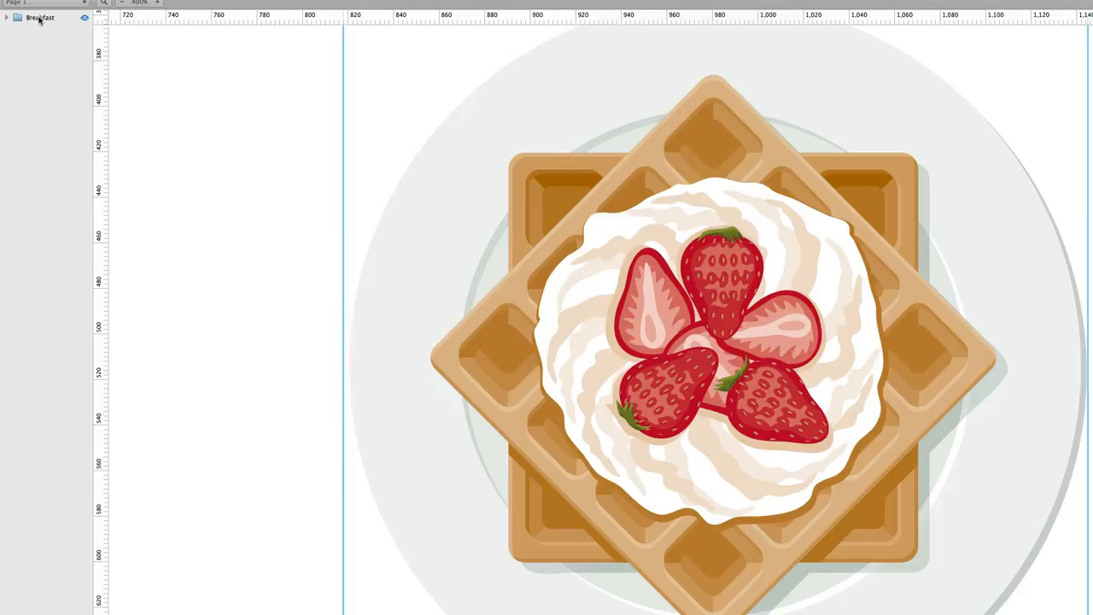
left_click(6, 18)
left_click(19, 32)
left_click(31, 49)
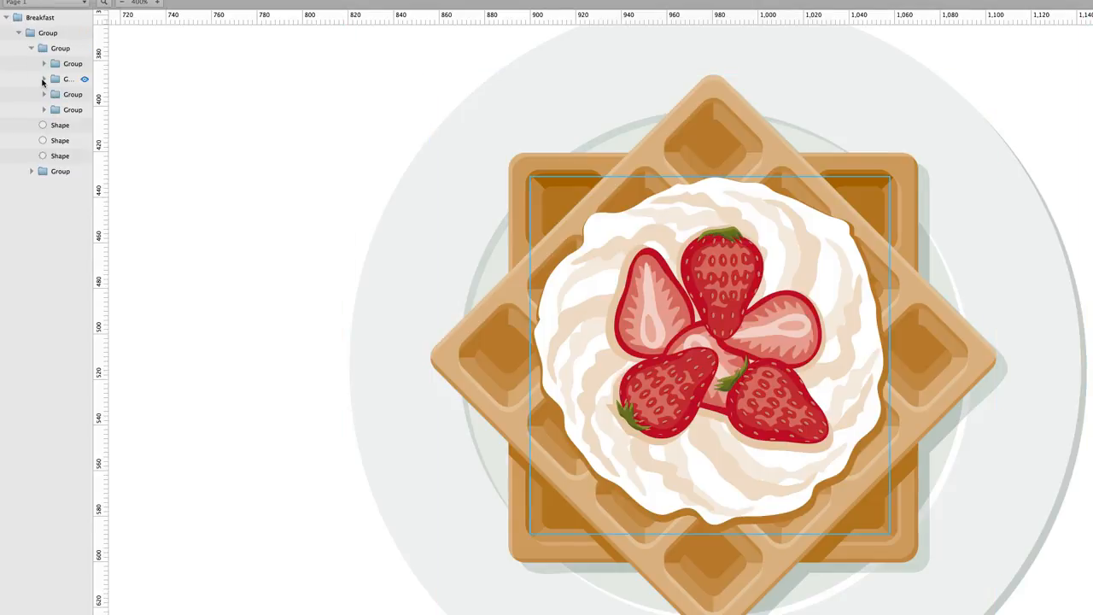
left_click(45, 79)
left_click(44, 78)
left_click(32, 48)
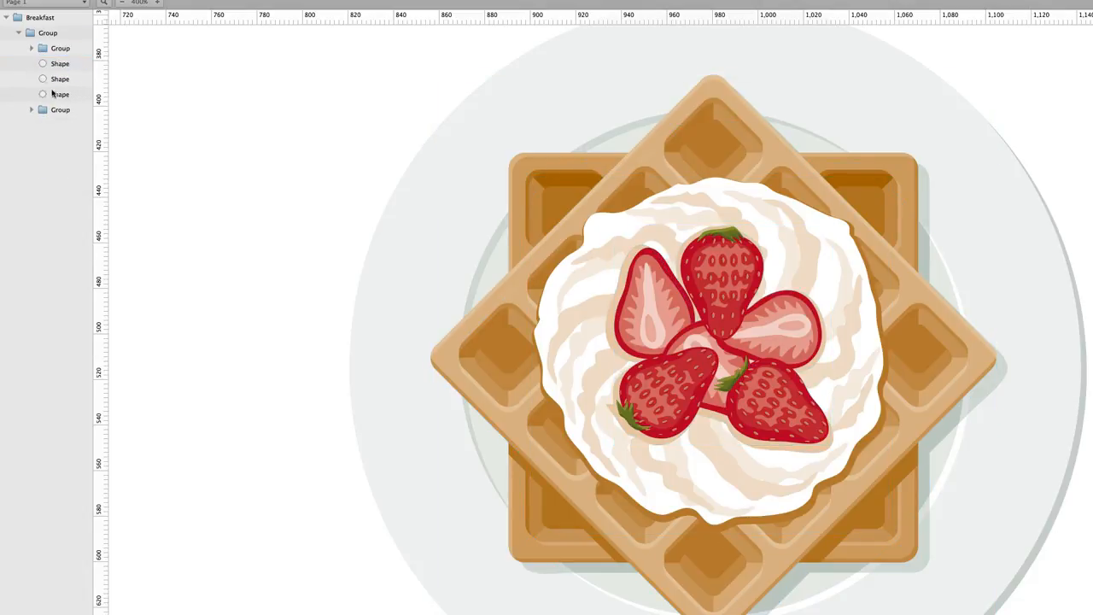
Select the strawberries inside the nested groups, move them sideways across the waffle, and undo the move.
left_click(729, 282)
left_click(728, 281)
left_click(729, 282)
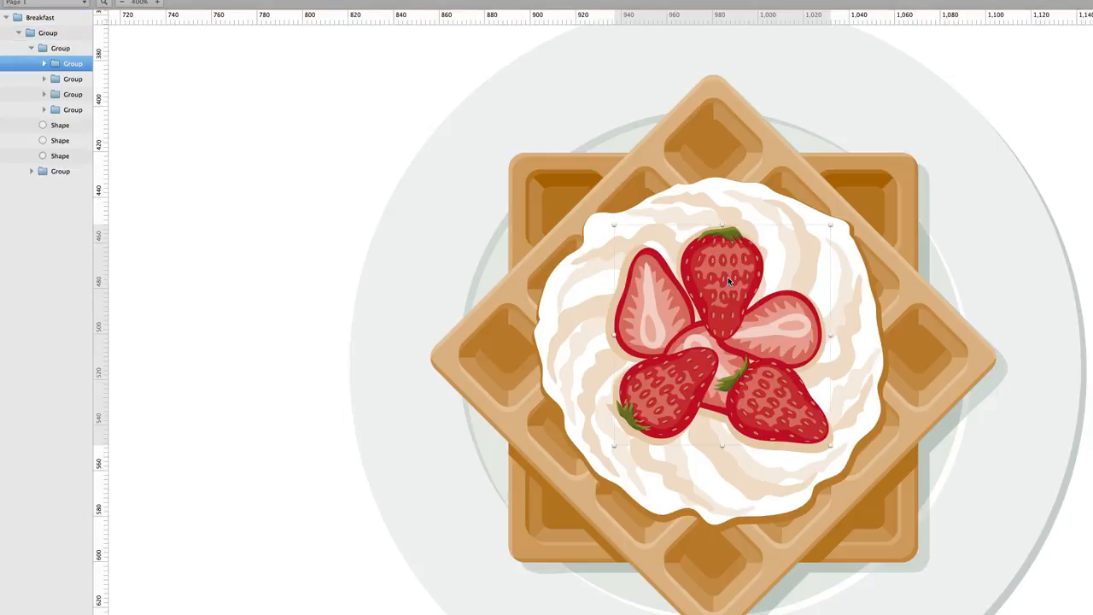
left_click(728, 282)
left_click_drag(729, 282, 504, 278)
key("super+z")
Enlarge the whipped cream group beneath the strawberries to about 180 px wide.
left_click_drag(567, 288, 546, 257)
left_click_drag(526, 177, 474, 124)
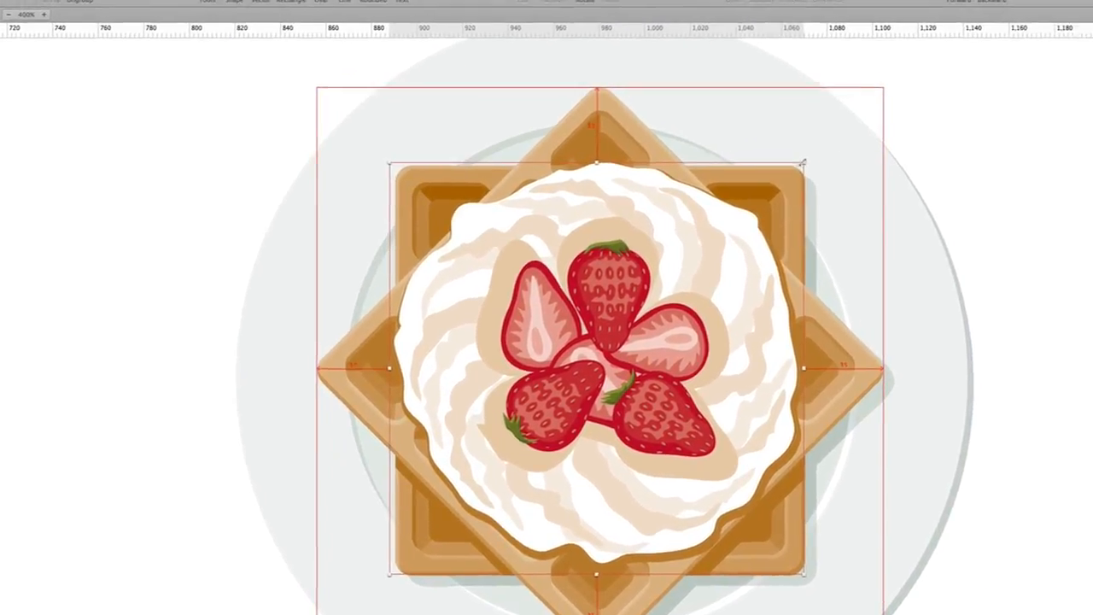
Resize the whipped cream group to 167 px wide and set its blending mode to Screen.
left_click_drag(894, 153, 863, 170)
left_click_drag(716, 186, 714, 189)
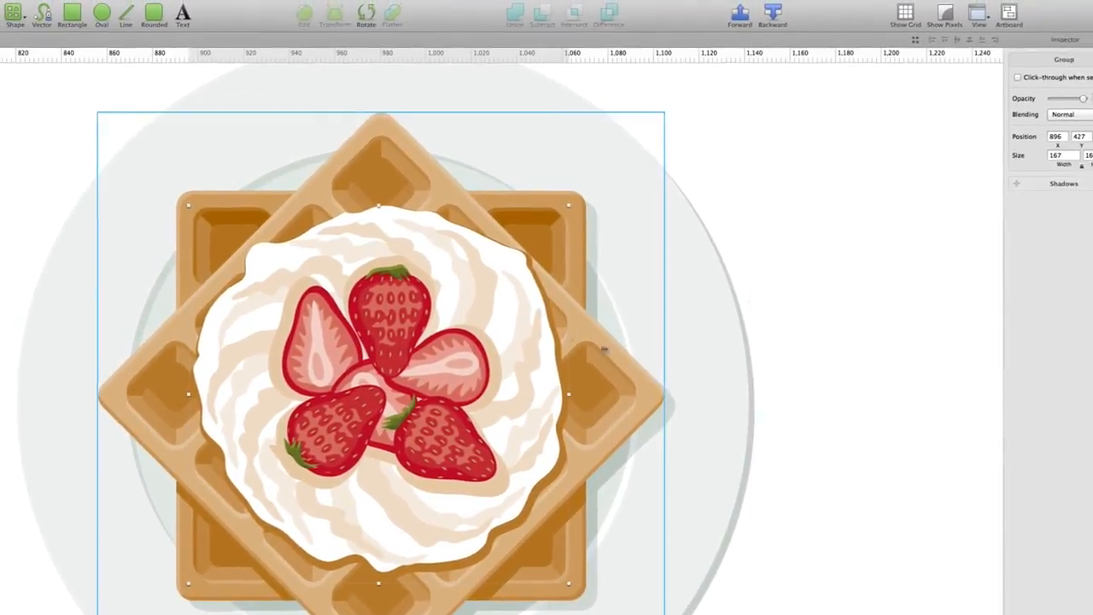
left_click(1086, 115)
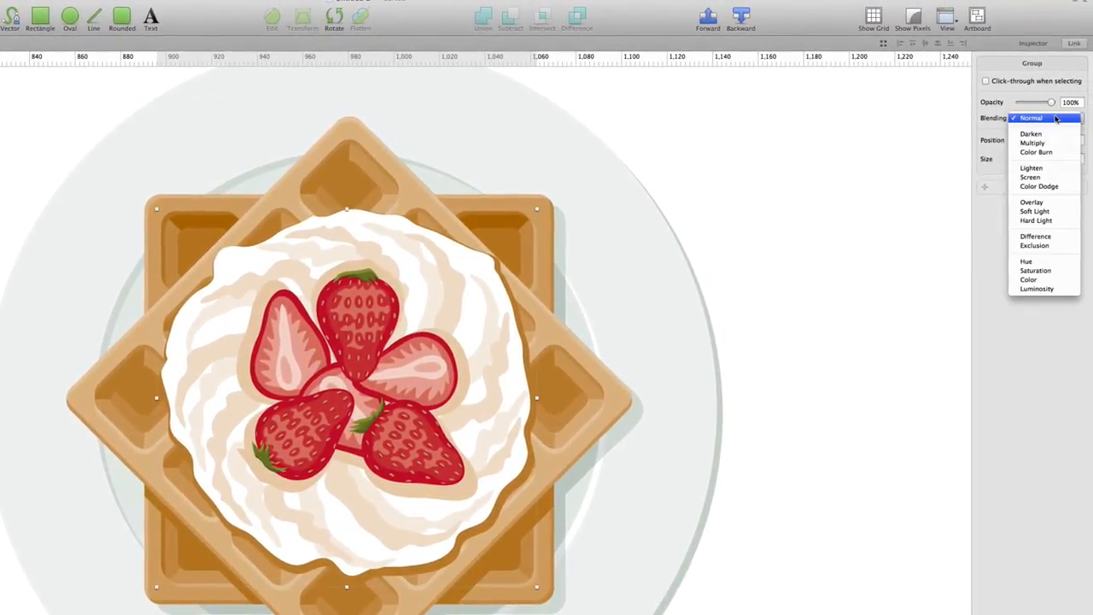
left_click(1047, 177)
left_click(779, 248)
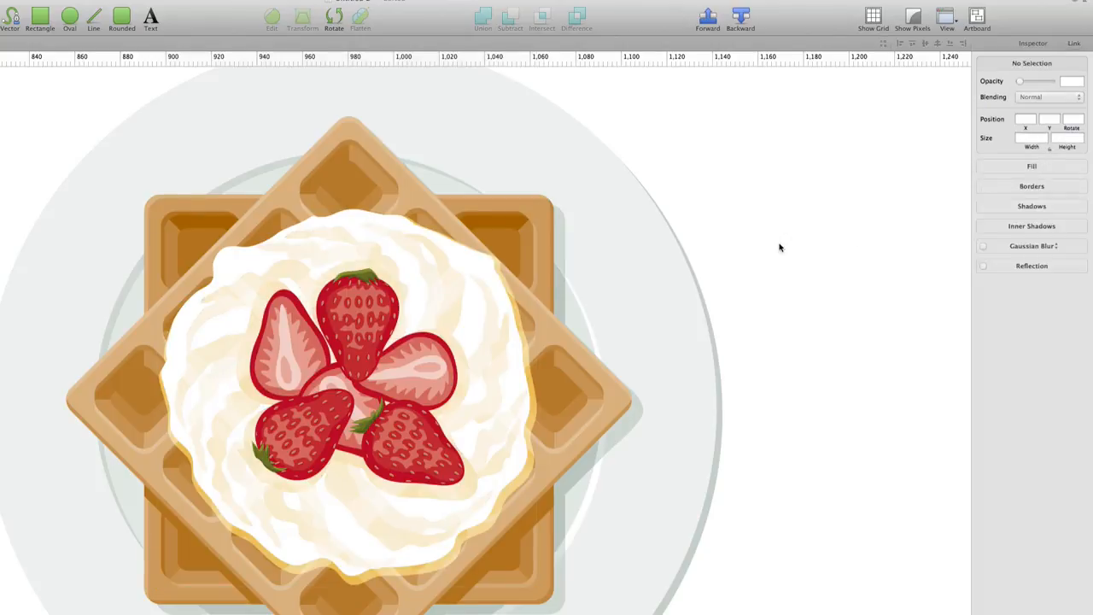
Move the whole Breakfast artwork across the canvas to about X 460, Y 141.
key("super+minus")
key("super+minus")
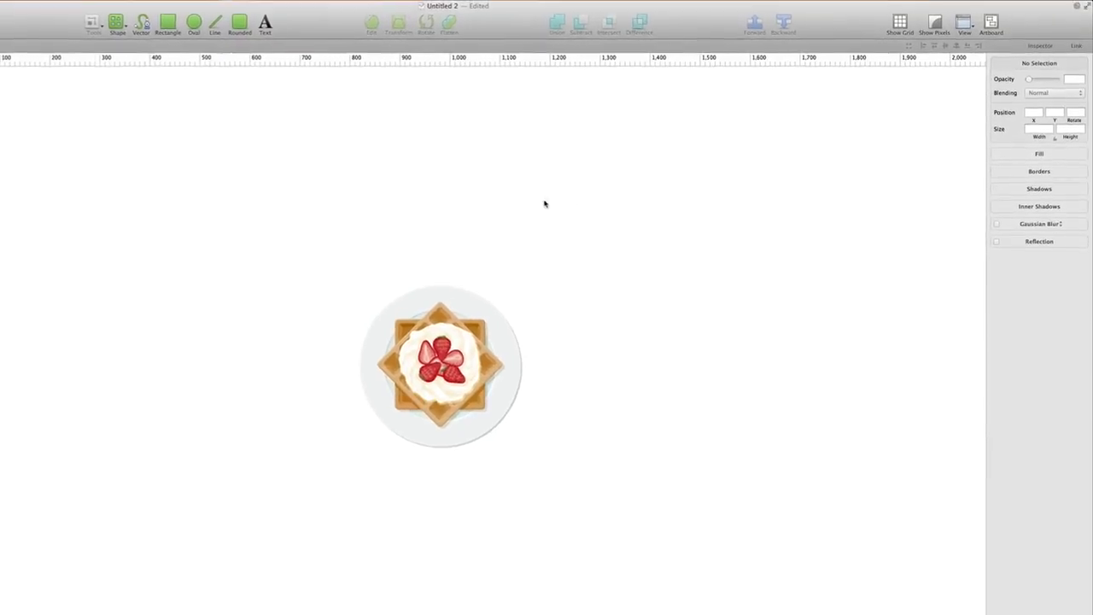
left_click_drag(509, 218, 272, 504)
left_click_drag(523, 330, 363, 230)
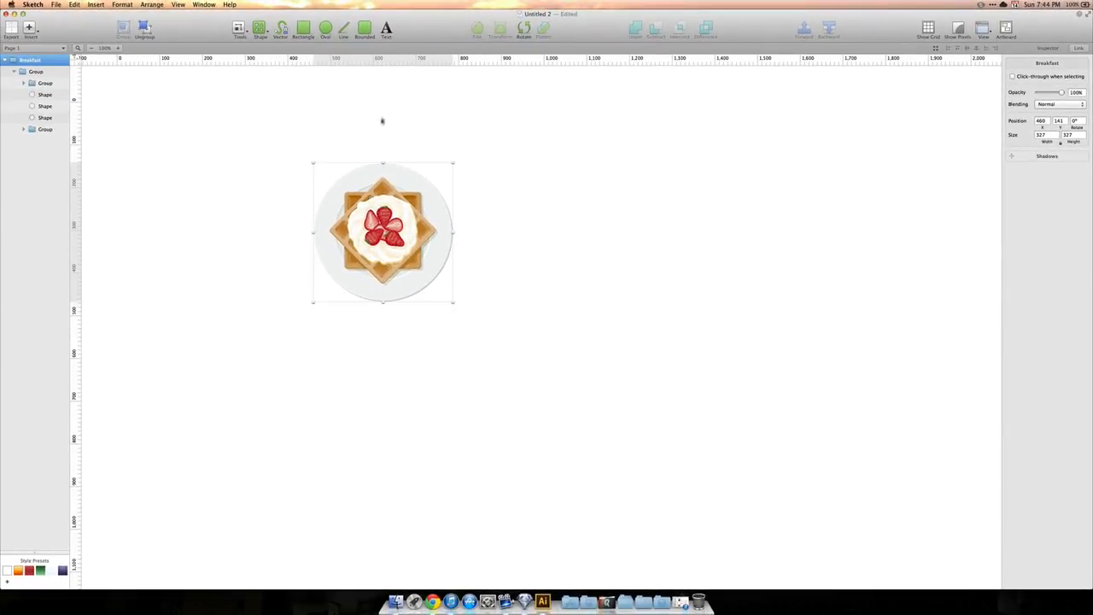
Copy the Breakfast group into the other open document, Untitled, and scale it up proportionally to 1067 px wide.
key("super+c")
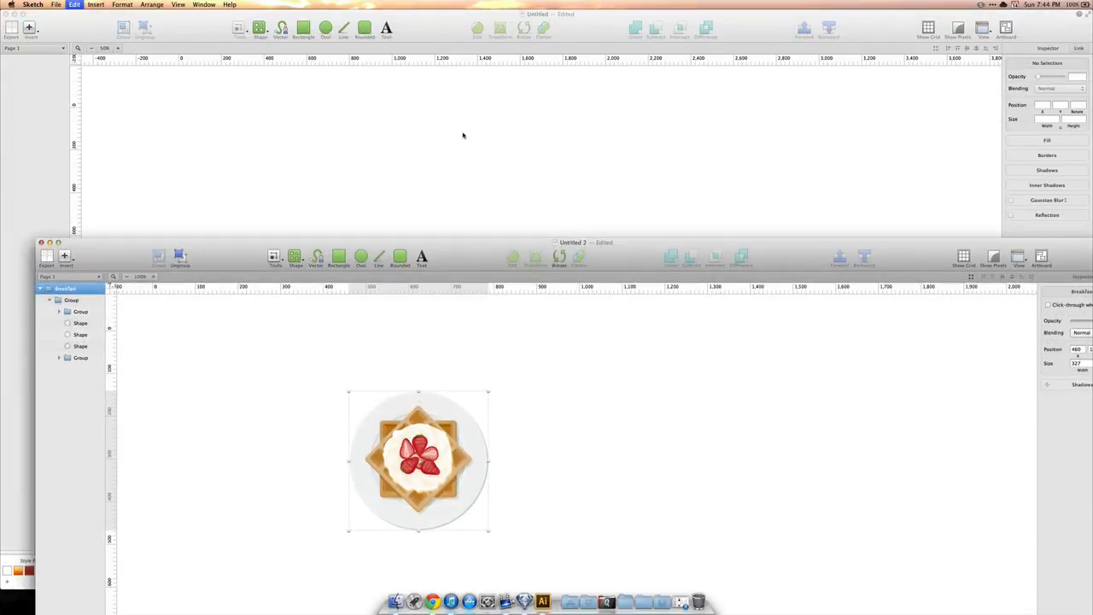
key("super+v")
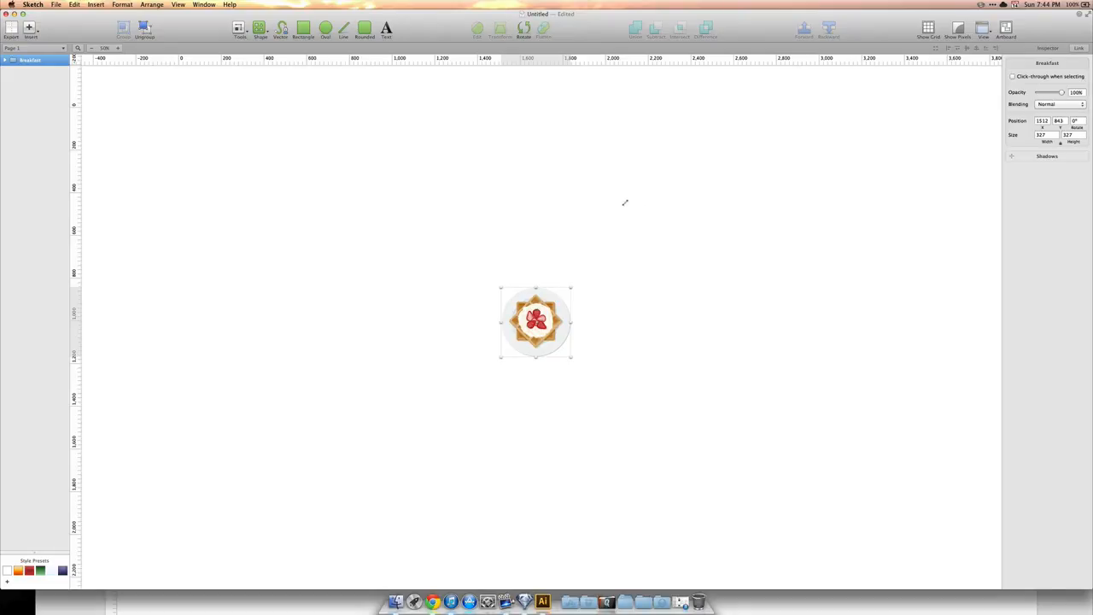
left_click_drag(624, 203, 681, 132)
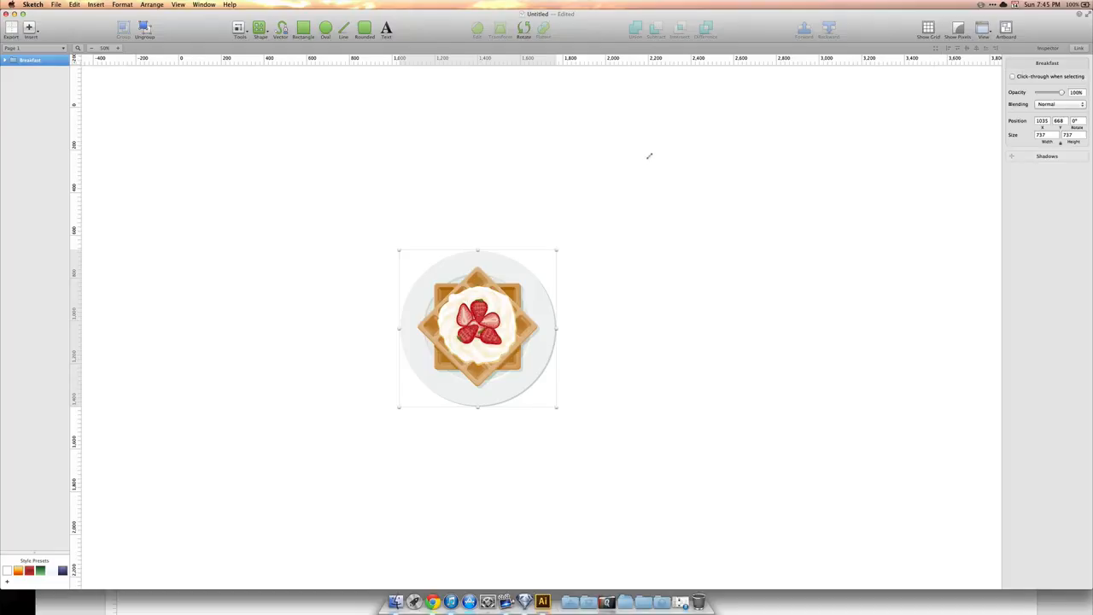
left_click_drag(650, 156, 650, 156)
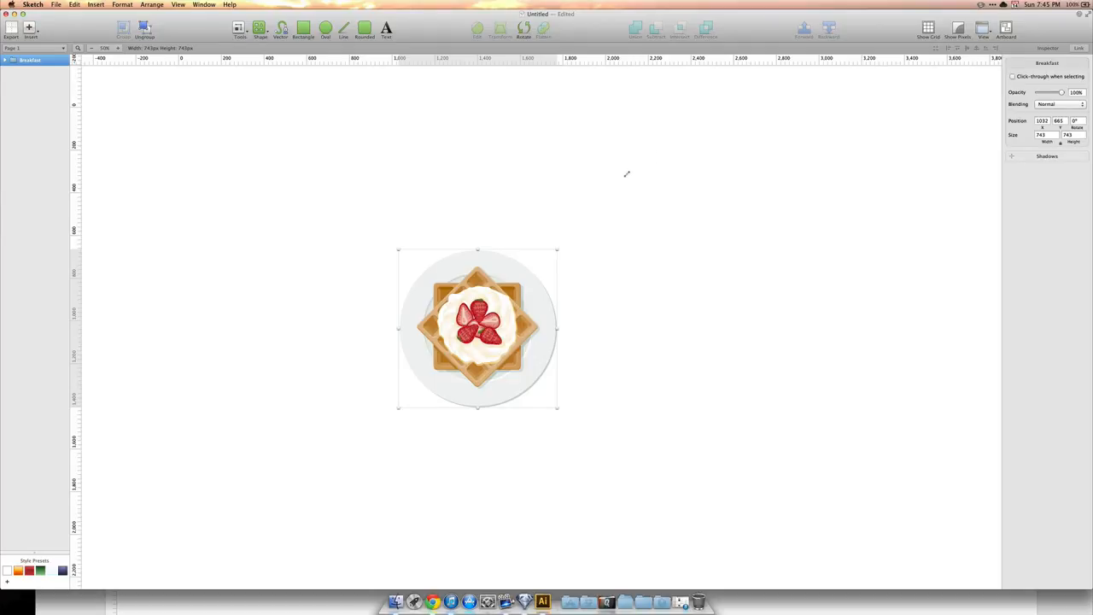
left_click_drag(627, 174, 627, 175)
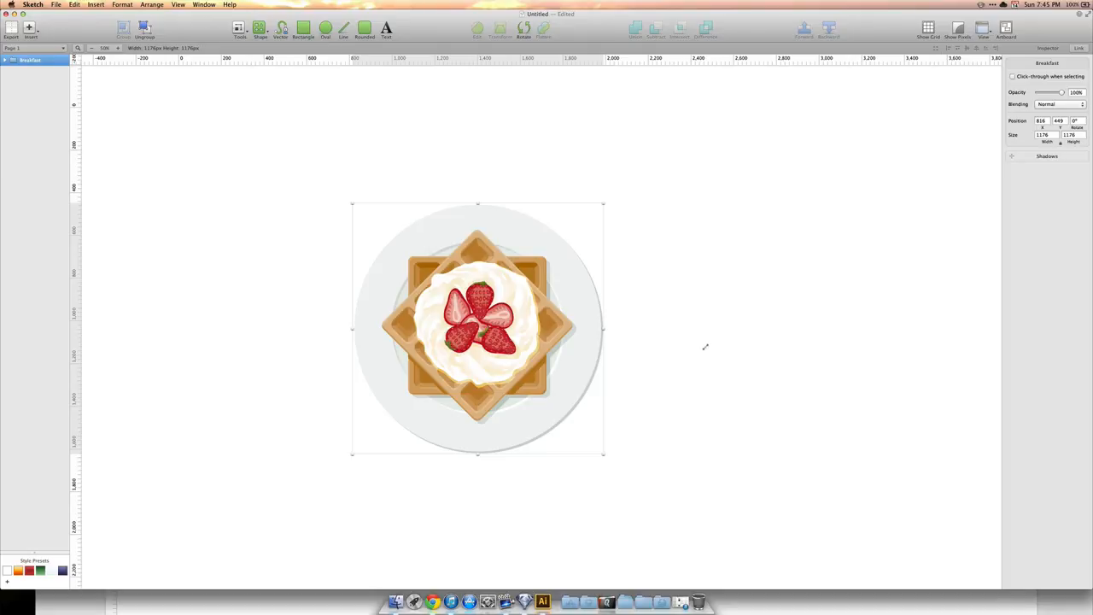
key("super+z")
left_click(706, 347)
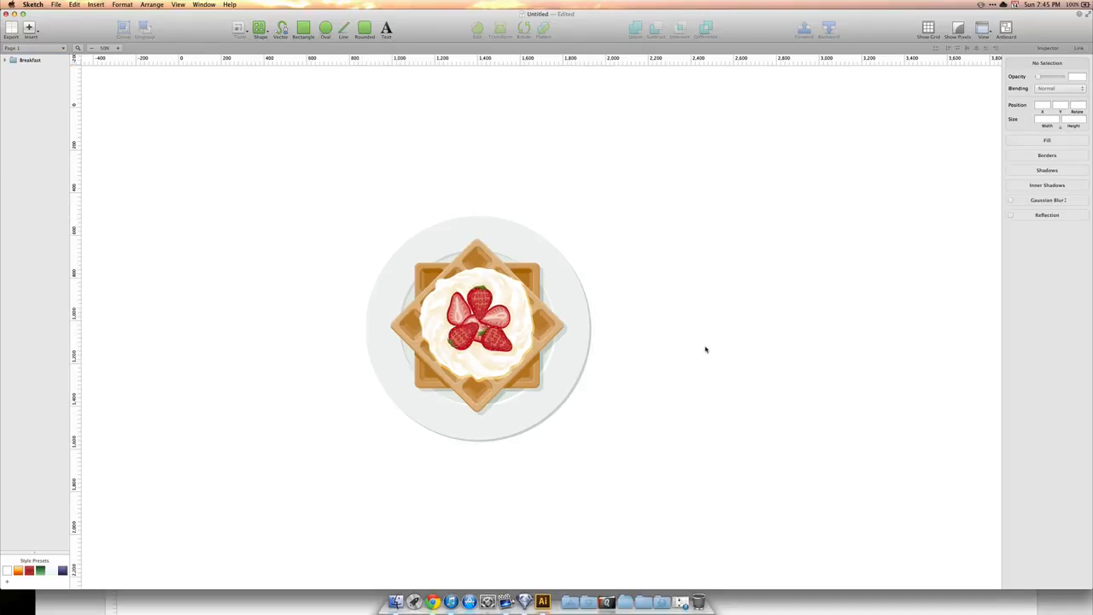
Delete the enlarged waffle copy from the Untitled document and return to Untitled 2.
left_click_drag(516, 330, 548, 276)
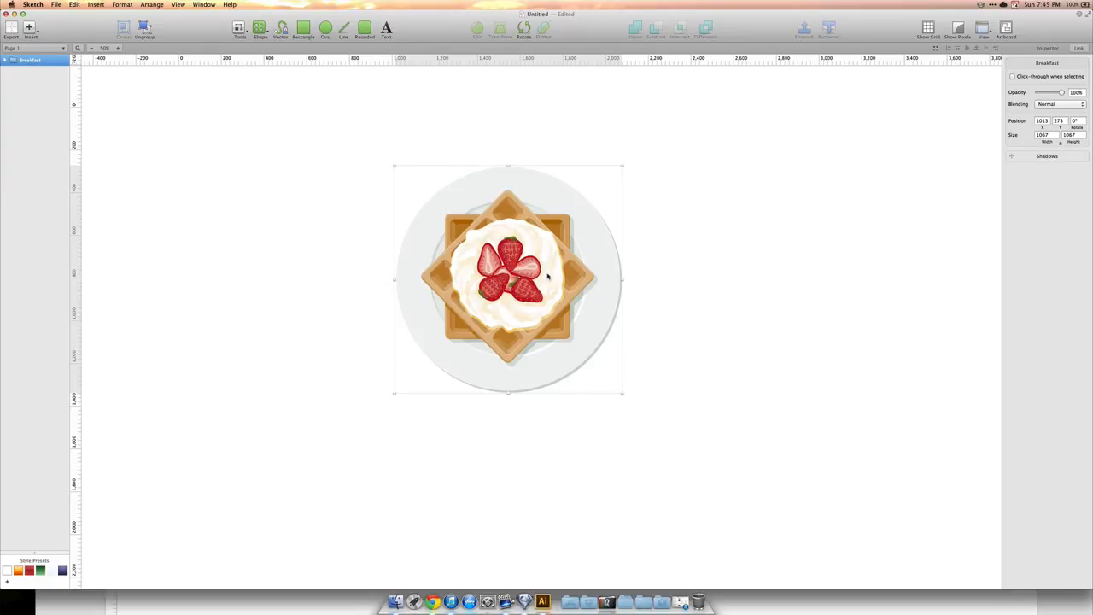
key("Delete")
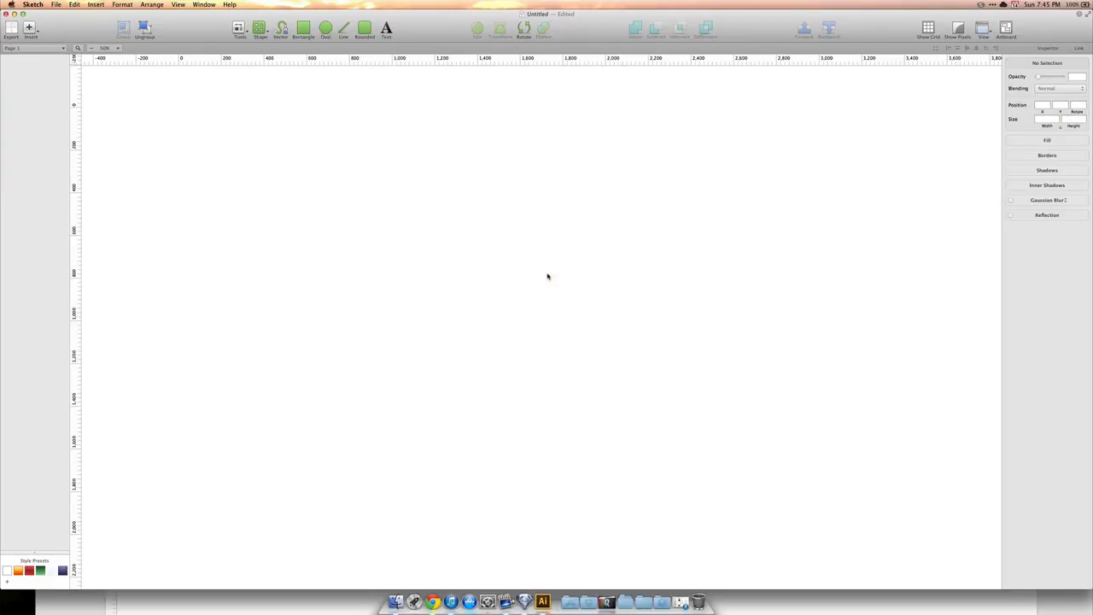
key("super+Tab")
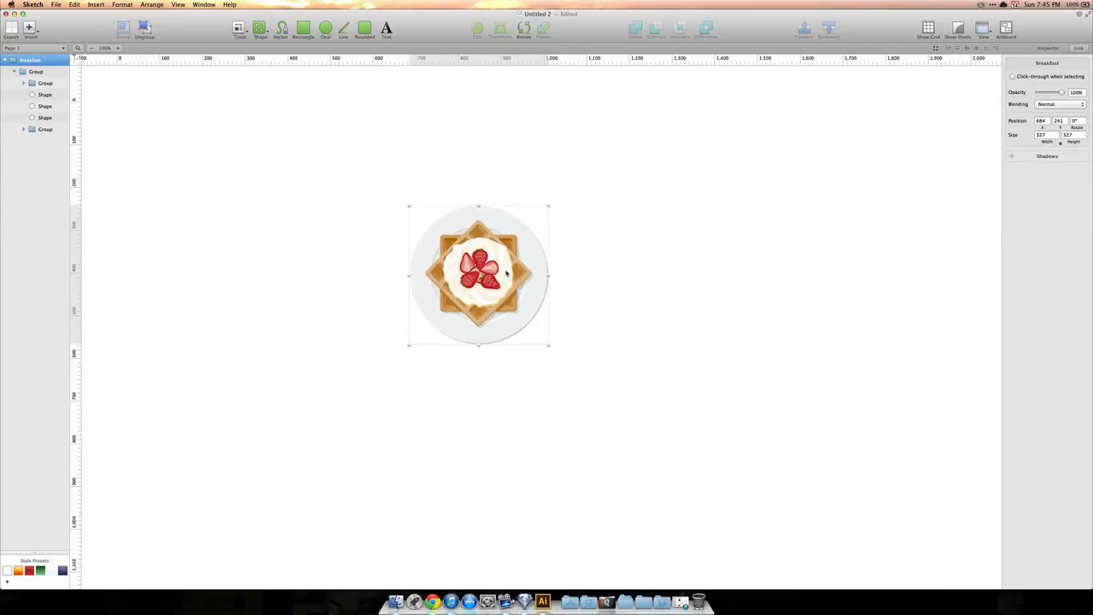
Select the whipped cream group inside the nested Breakfast groups and set its blending mode to Normal.
key("super+plus")
key("super+plus")
key("space")
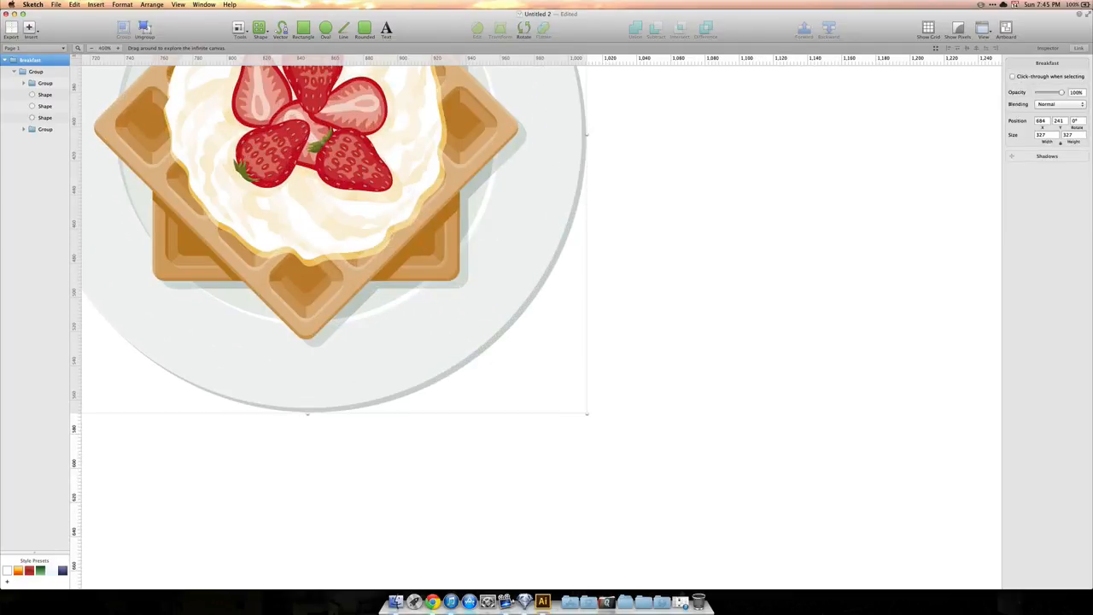
left_click_drag(310, 136, 528, 320)
key("super+minus")
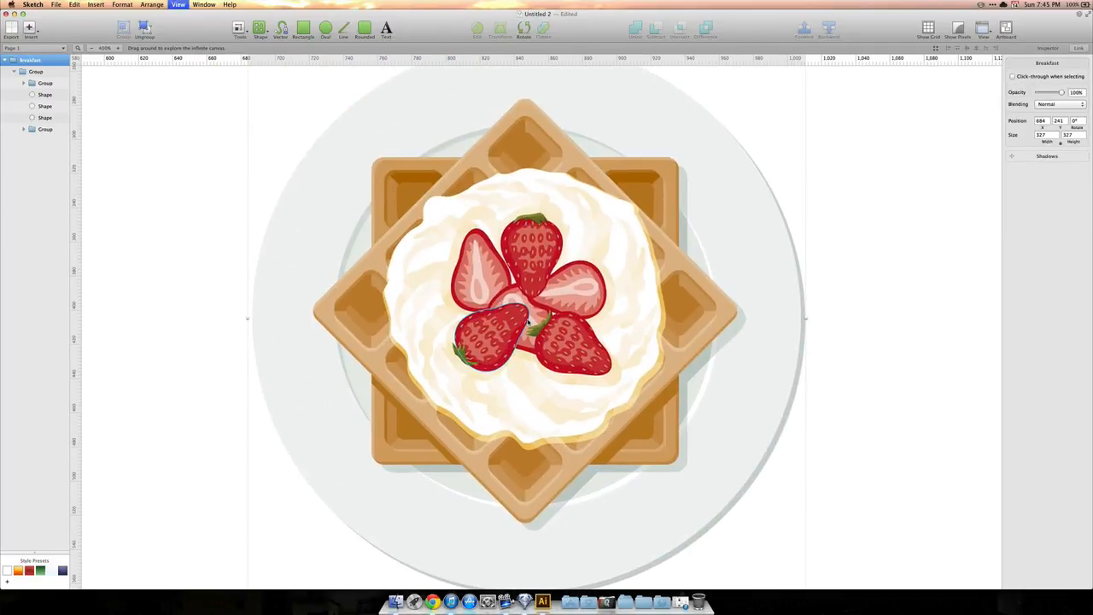
double_click(586, 286)
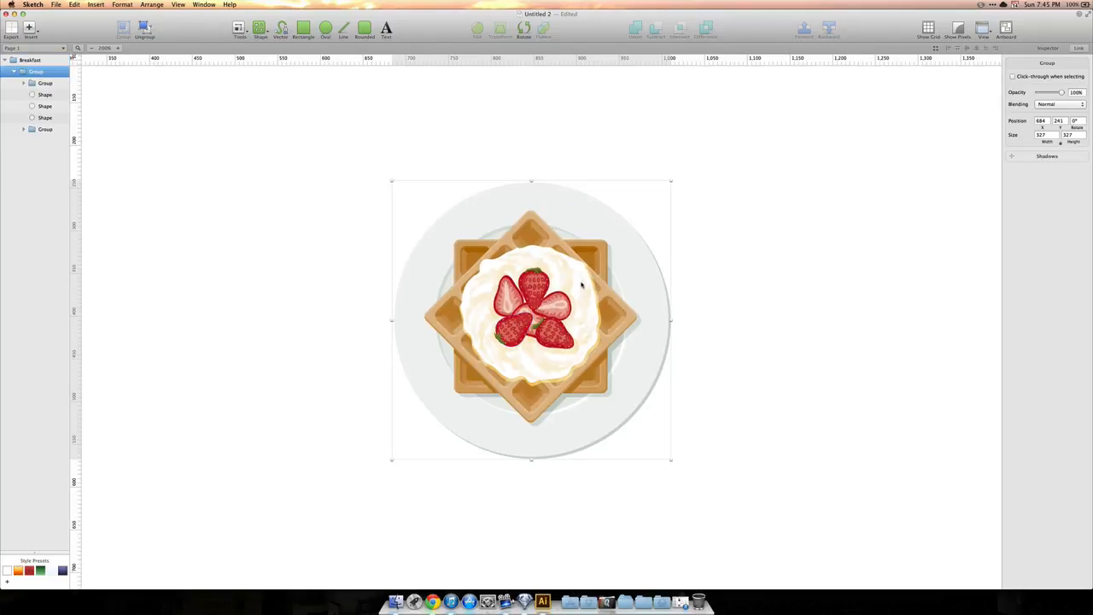
double_click(582, 284)
double_click(581, 282)
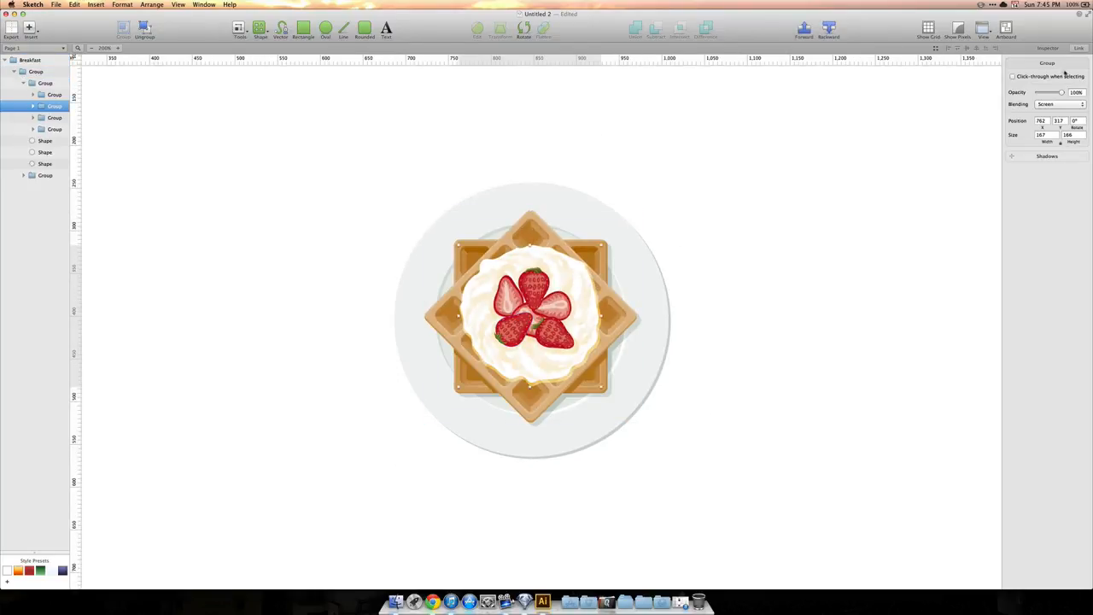
left_click(1056, 103)
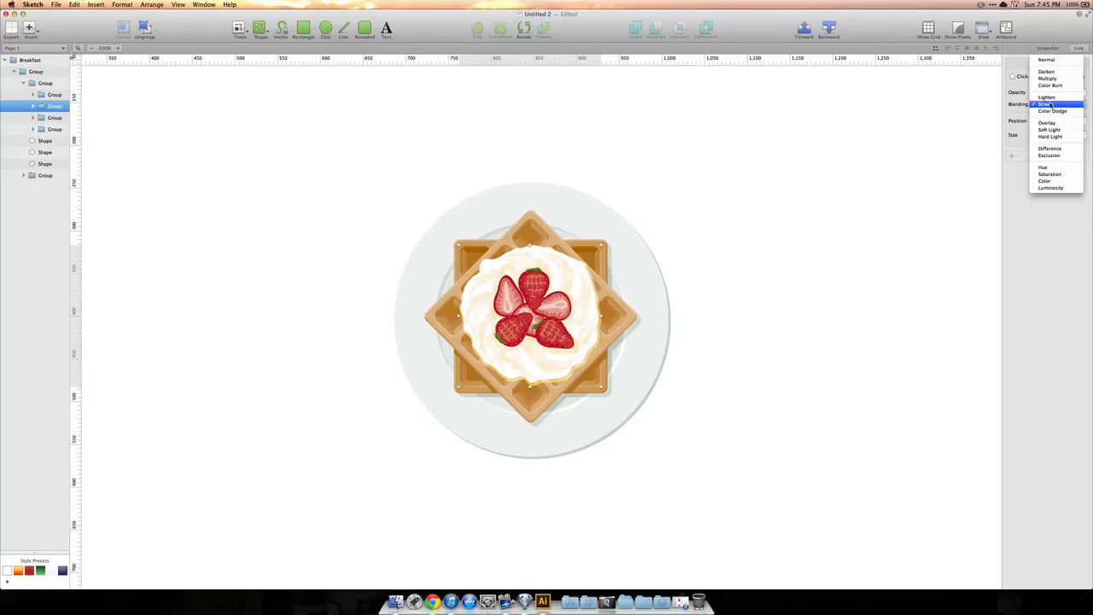
left_click(1045, 61)
left_click(728, 201)
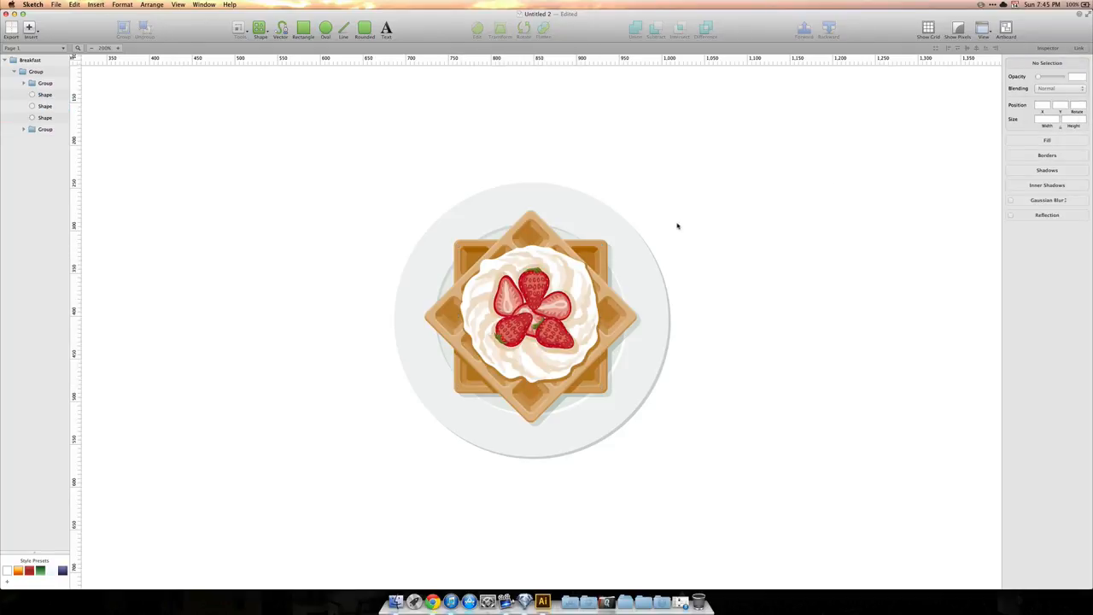